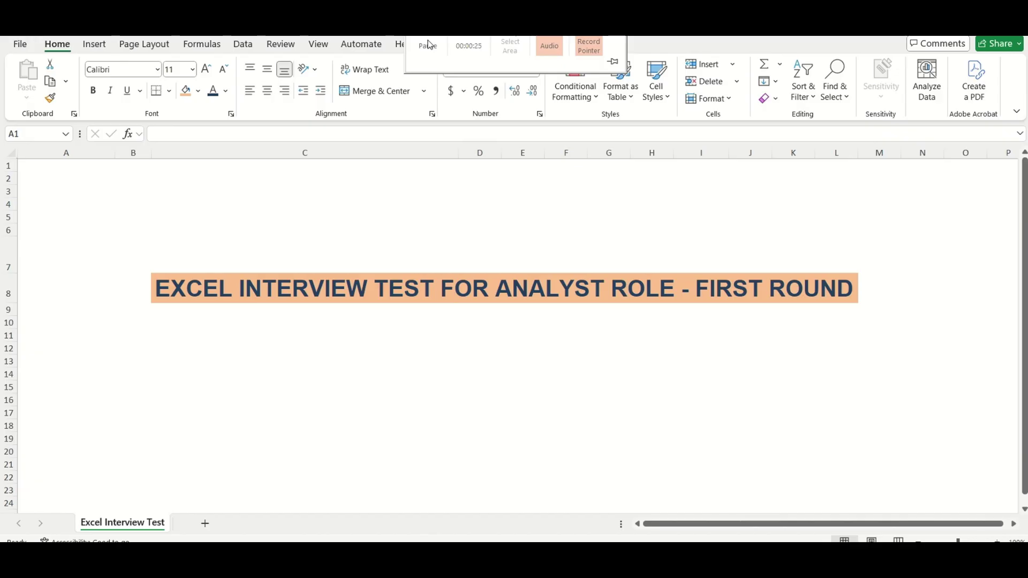
Step: Step through the Delivery Details and Restaurant Data sheets to reach the Questions sheet
left_click(430, 45)
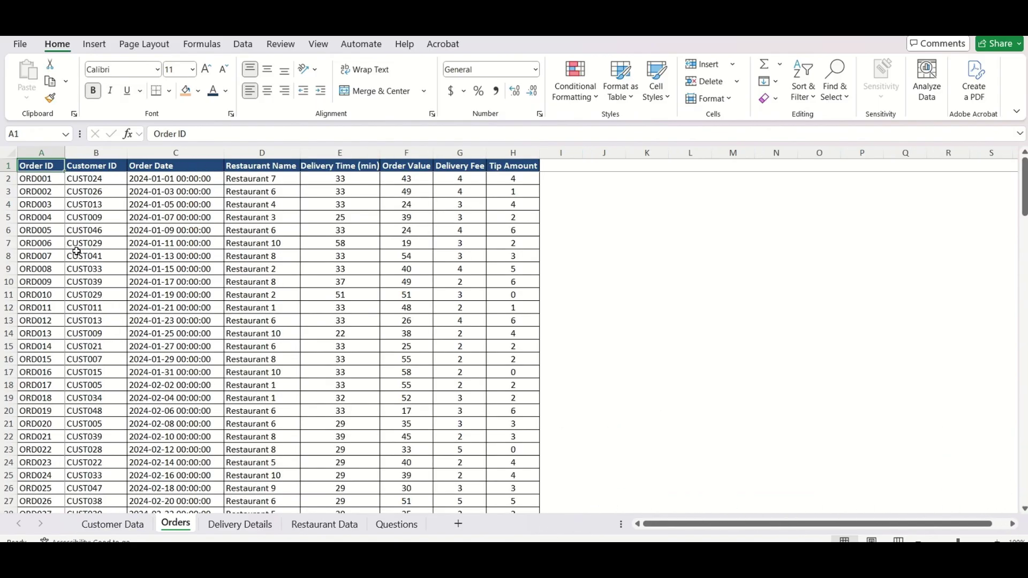
key("ctrl+Page_Down")
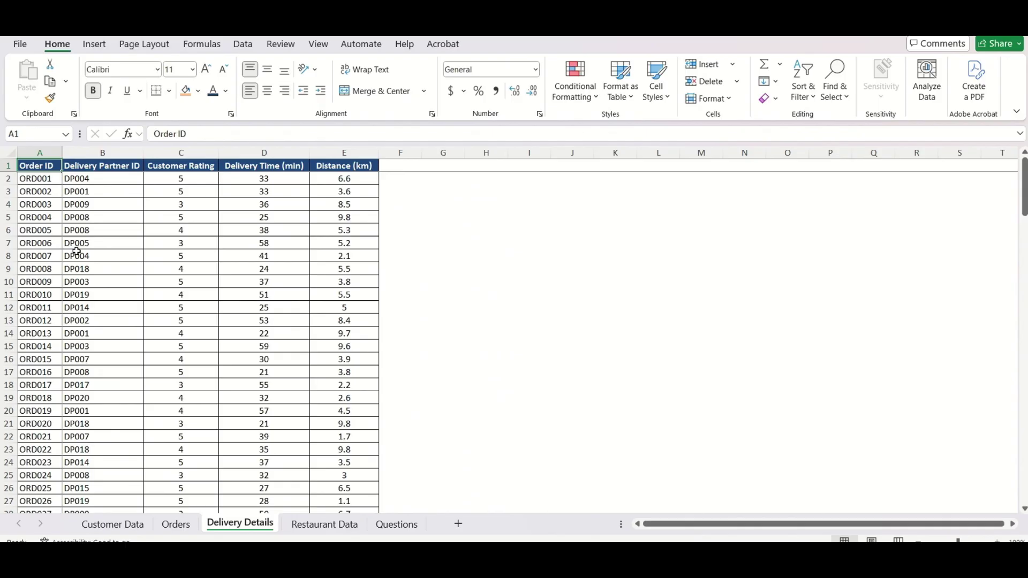
key("ctrl+Page_Down")
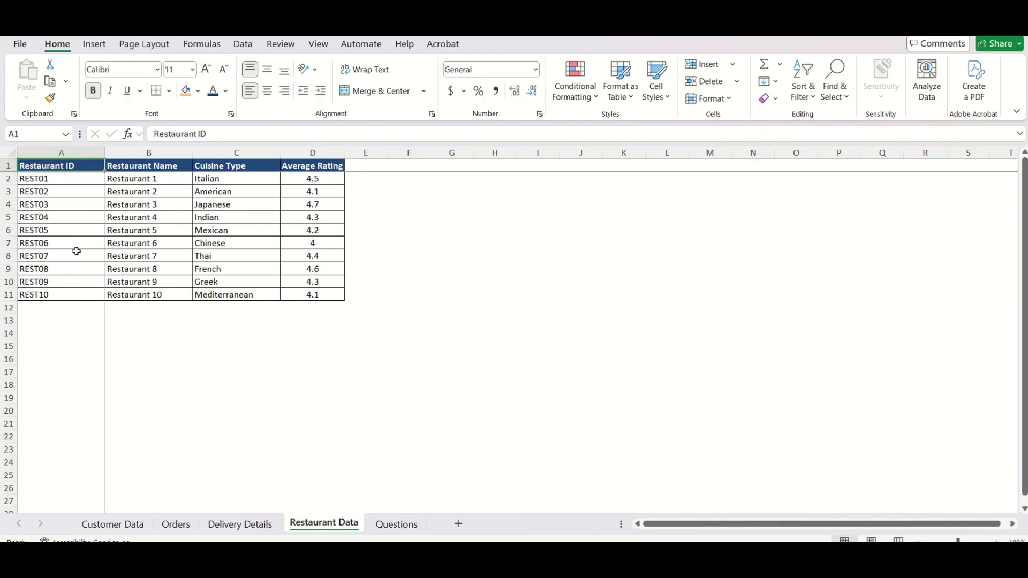
key("ctrl+Page_Down")
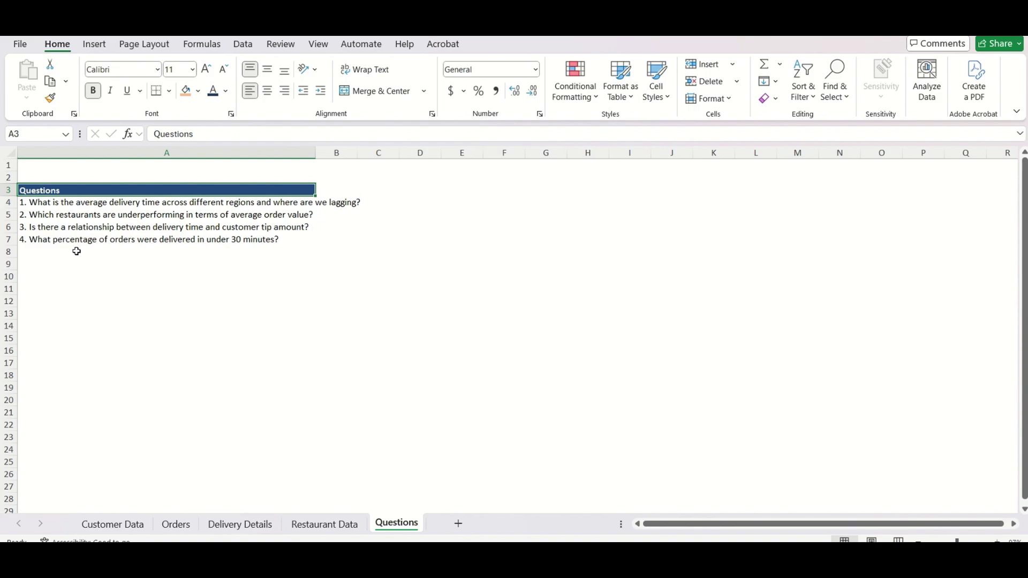
Step: Add a Region header in I1 beside the Orders table
key("Down")
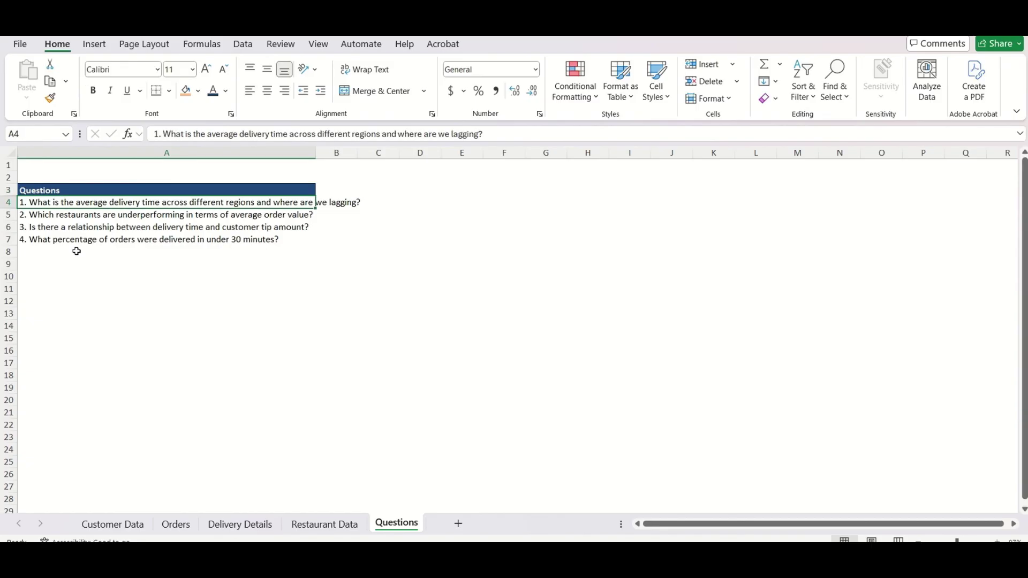
key("ctrl+Page_Up")
key("ctrl+Page_Up")
key("ctrl+Page_Up")
key("ctrl+Page_Up")
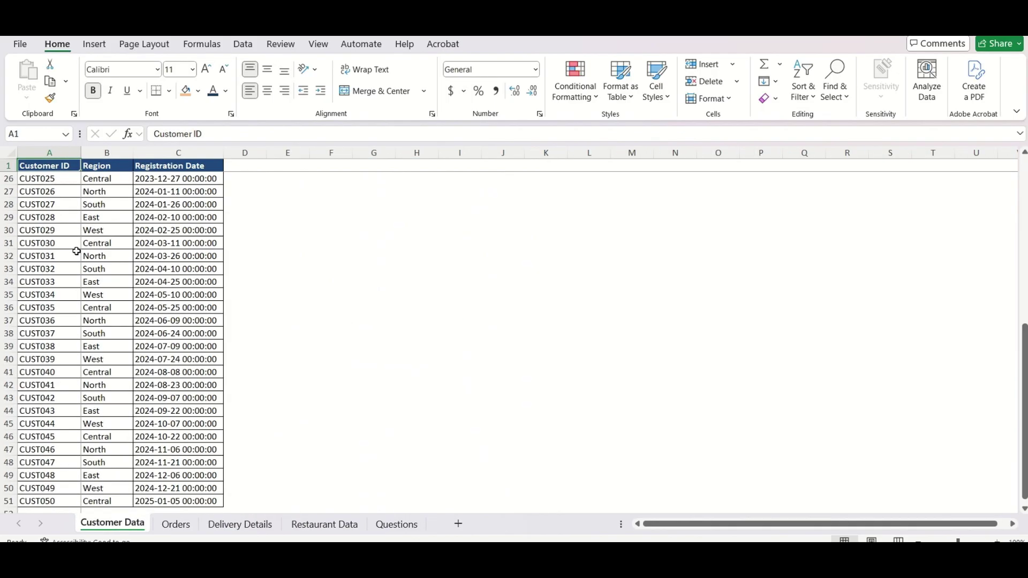
key("ctrl+Page_Down")
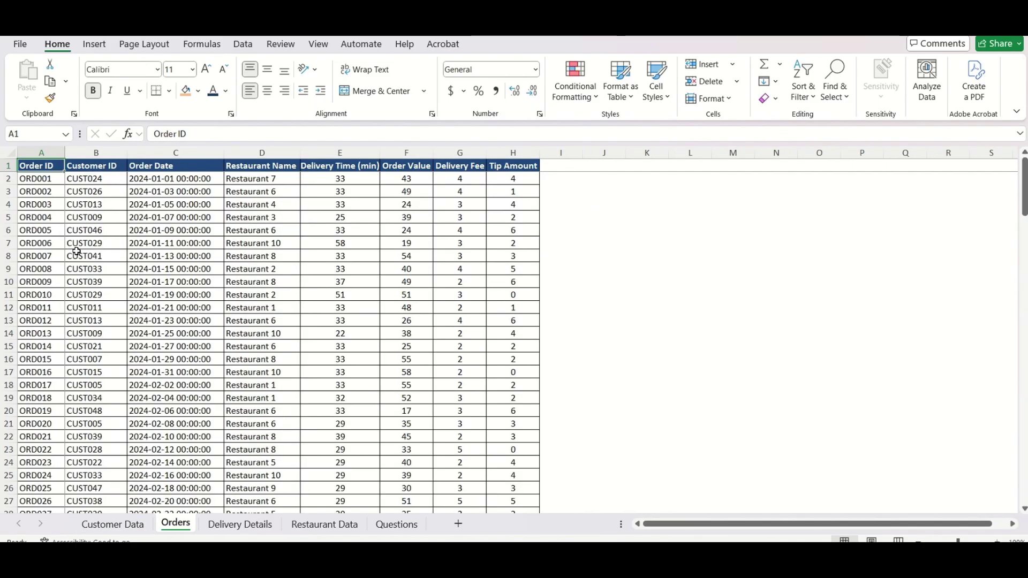
key("Right")
key("Right")
key("Right")
key("Right")
key("Right")
key("Right")
key("Right")
key("Right")
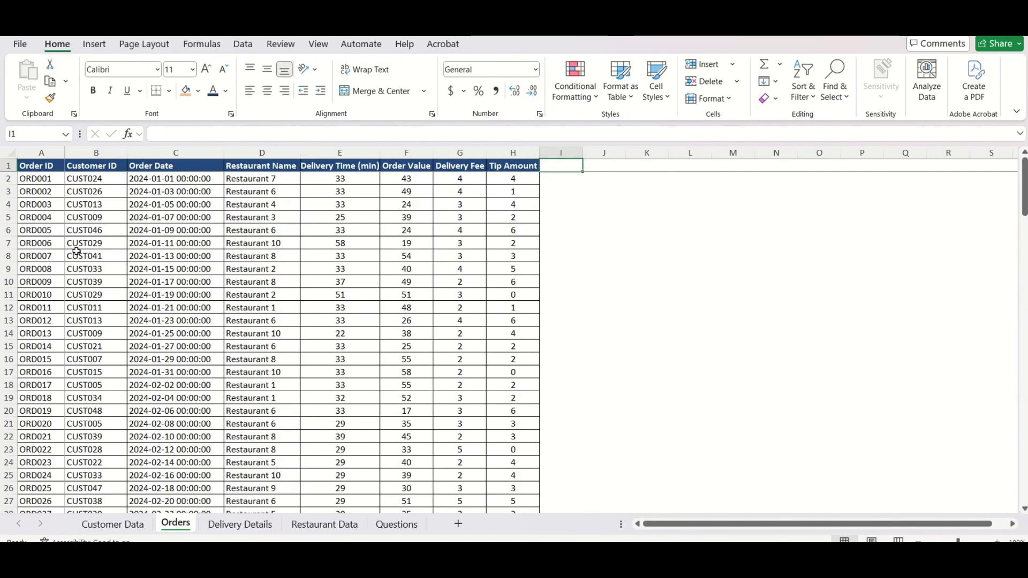
type("Region")
key("Return")
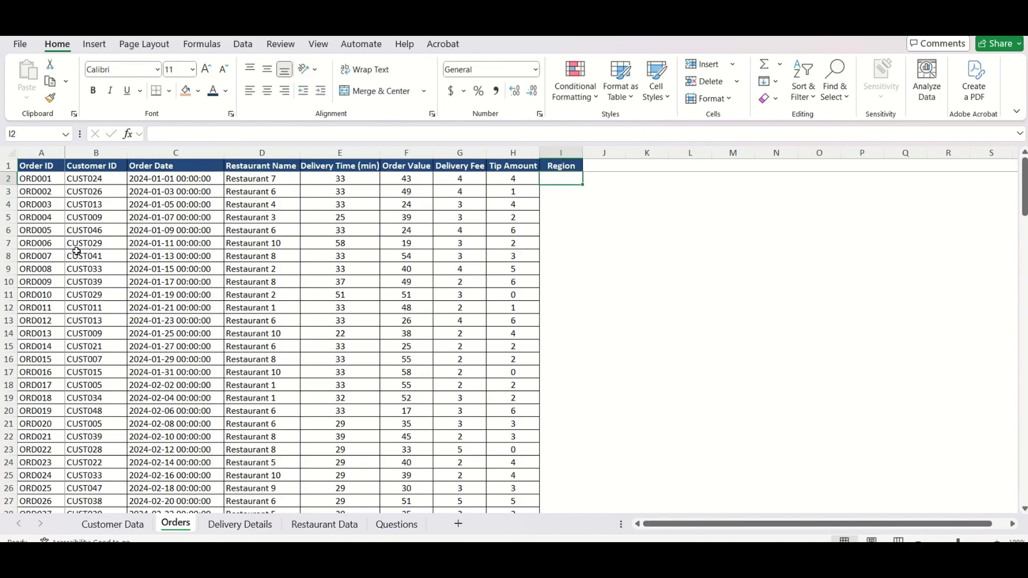
Step: Enter =XLOOKUP(B2,'Customer Data'!$A$2:$A$51,'Customer Data'!$B$2:$B$51) in I2, returning West
type("=xlookup")
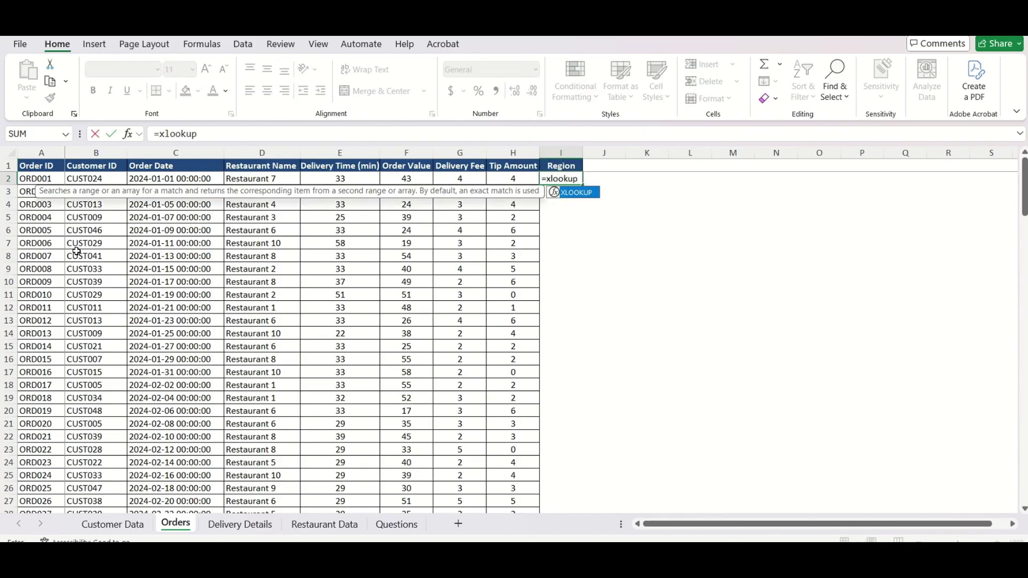
type("(")
key("Left")
key("Left")
key("Left")
key("Left")
key("Left")
key("Left")
key("Left")
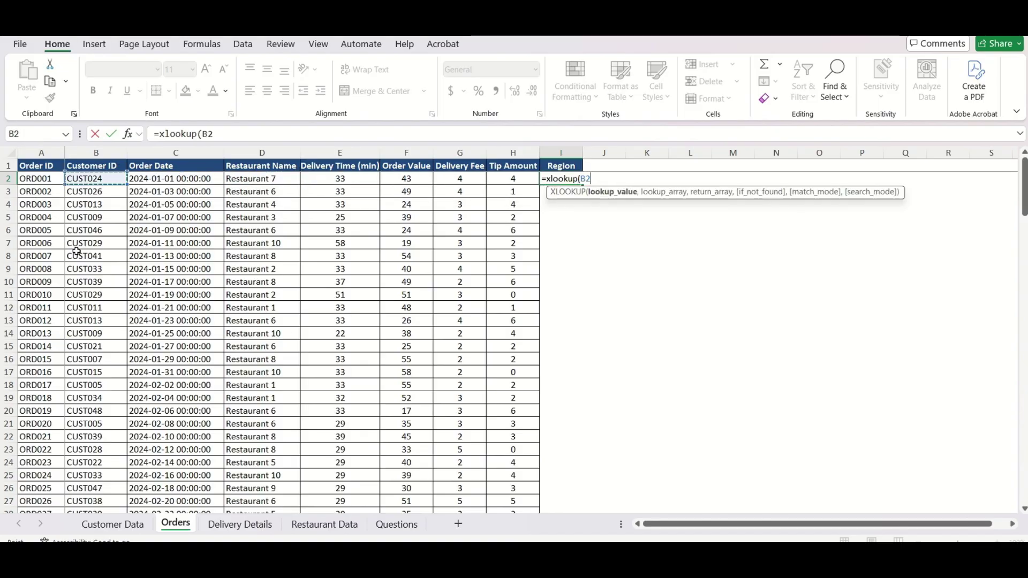
type(",")
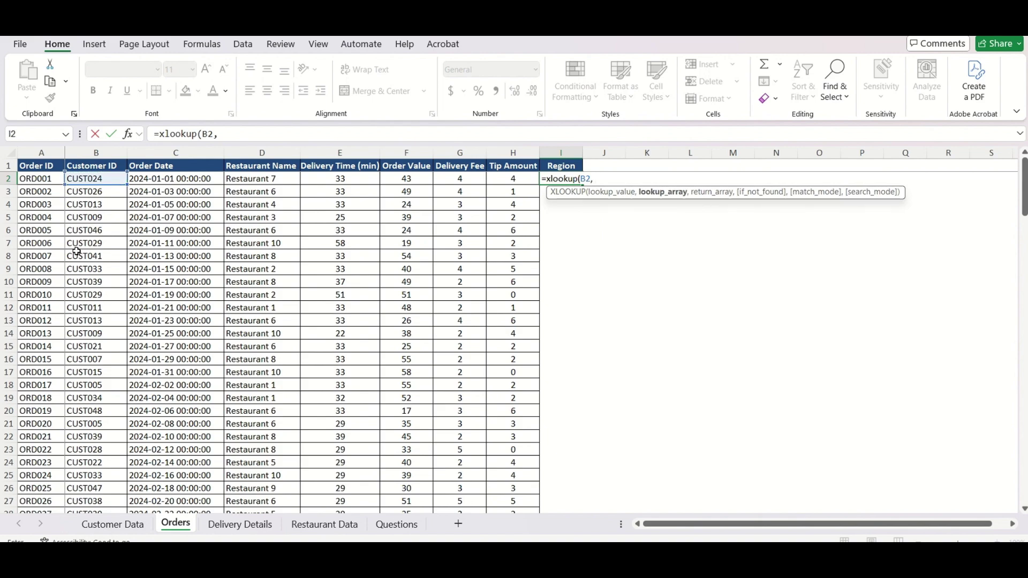
key("ctrl+Page_Up")
key("ctrl+Home")
key("ctrl+shift+Down")
key("F4")
type(",")
key("Right")
key("ctrl+Up")
key("Down")
key("ctrl+shift+Down")
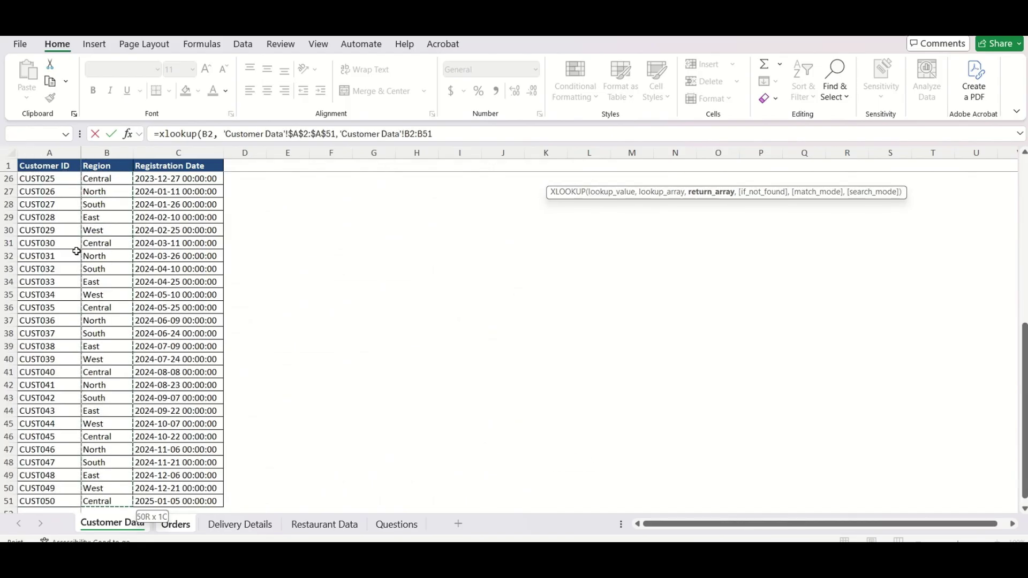
key("F4")
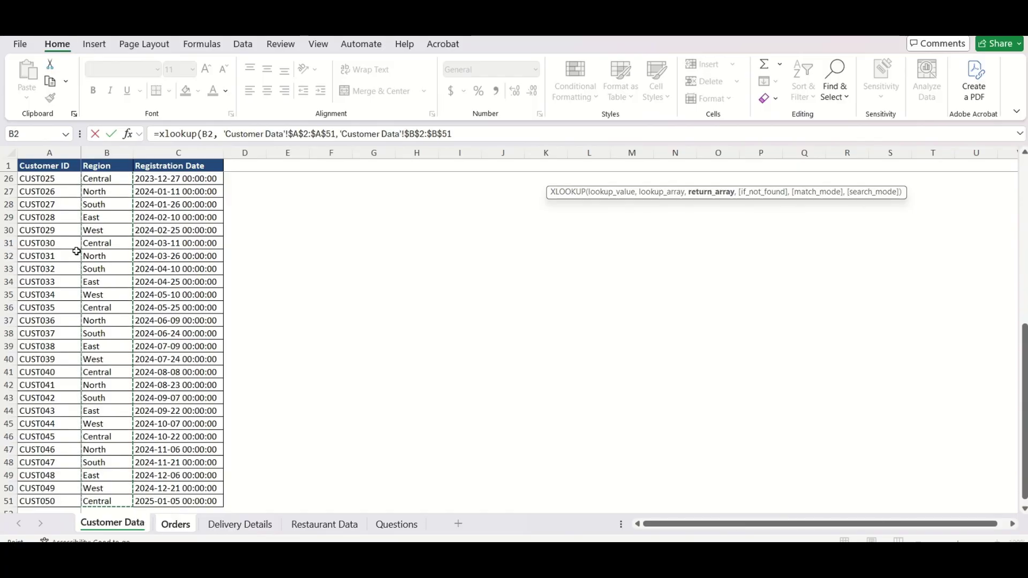
key("Return")
Step: Fill the region lookup down to every order row
key("Left")
key("ctrl+Down")
key("Right")
key("ctrl+shift+Up")
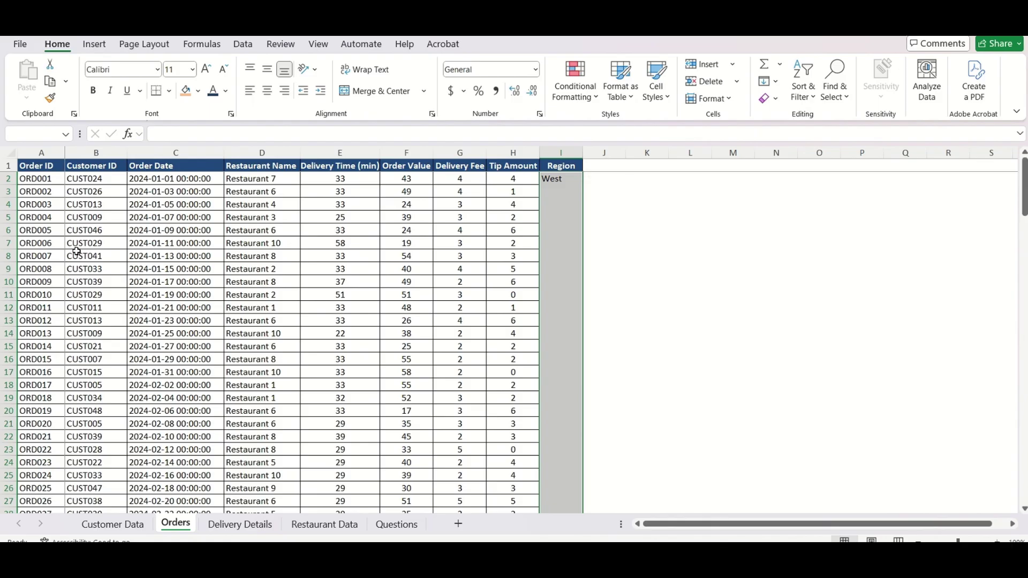
key("ctrl+d")
key("ctrl+Up")
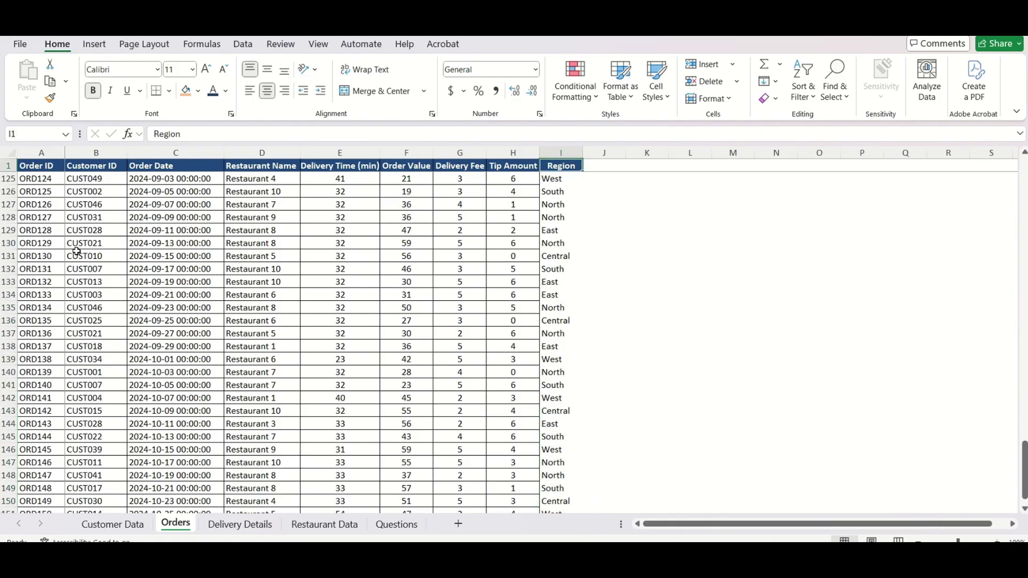
Step: Paste the Restaurant Name column's formatting onto the Region column using Paste Special Formats
key("Left")
key("ctrl+shift+Down")
key("Left")
key("Left")
key("Left")
key("Left")
key("ctrl+shift+Down")
key("ctrl+c")
key("Right")
key("Right")
key("Right")
key("Right")
key("Right")
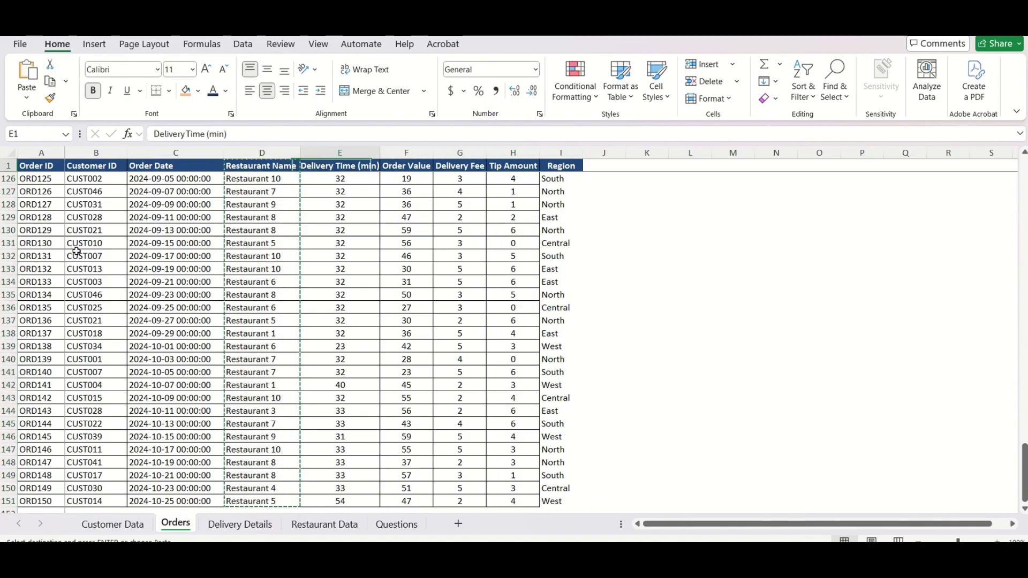
key("alt+e")
key("s")
key("t")
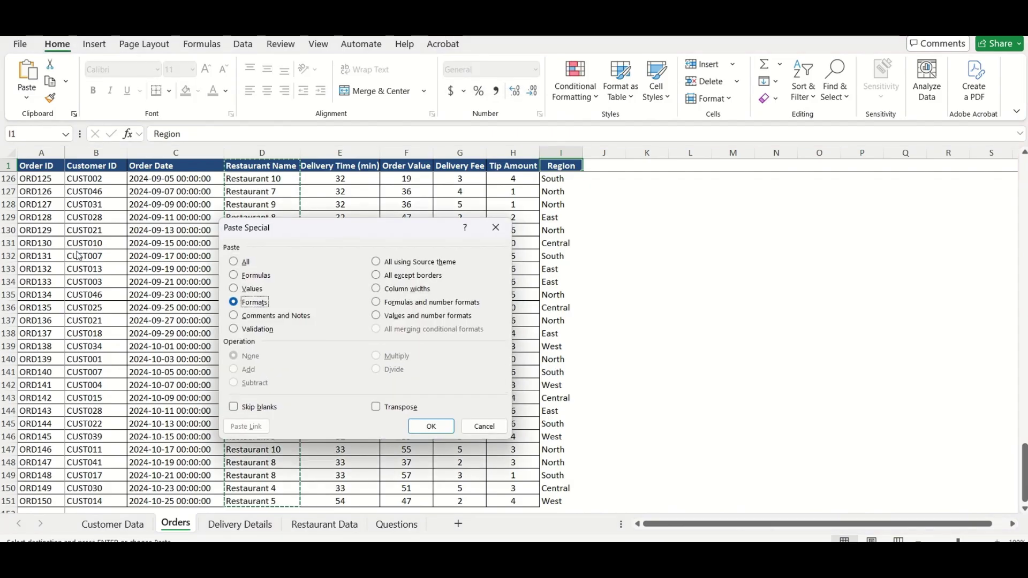
key("Return")
key("ctrl+Up")
key("Escape")
key("Down")
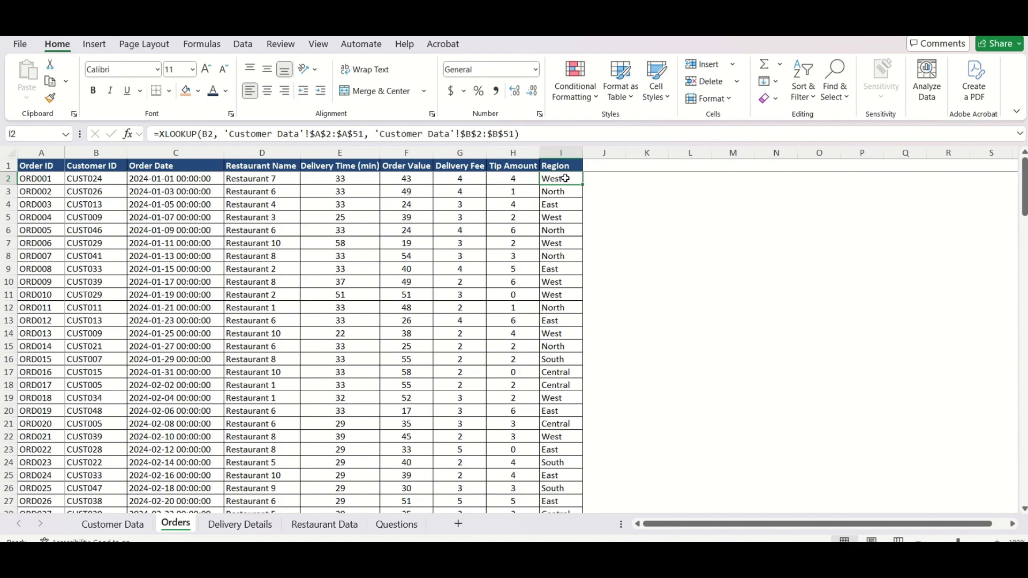
Step: Insert the recommended Sum of Delivery Time (min) by Region PivotTable on a new sheet
left_click(95, 44)
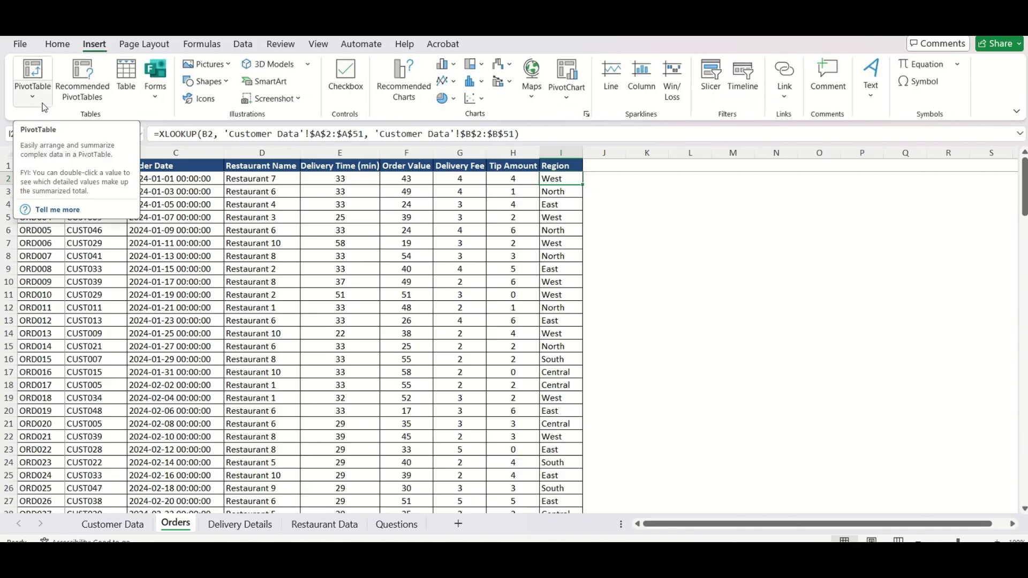
left_click(83, 102)
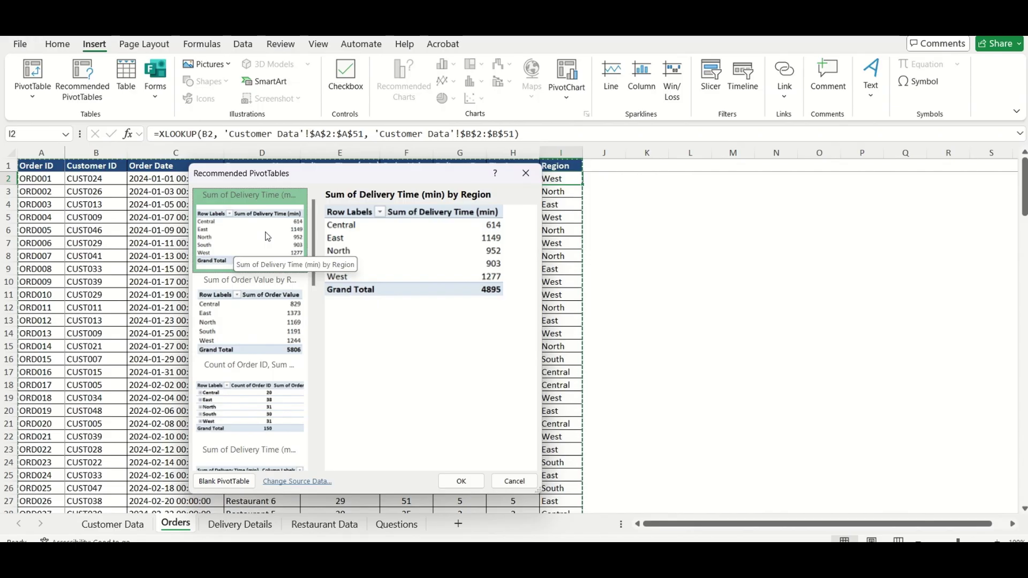
left_click(461, 481)
left_click(129, 230)
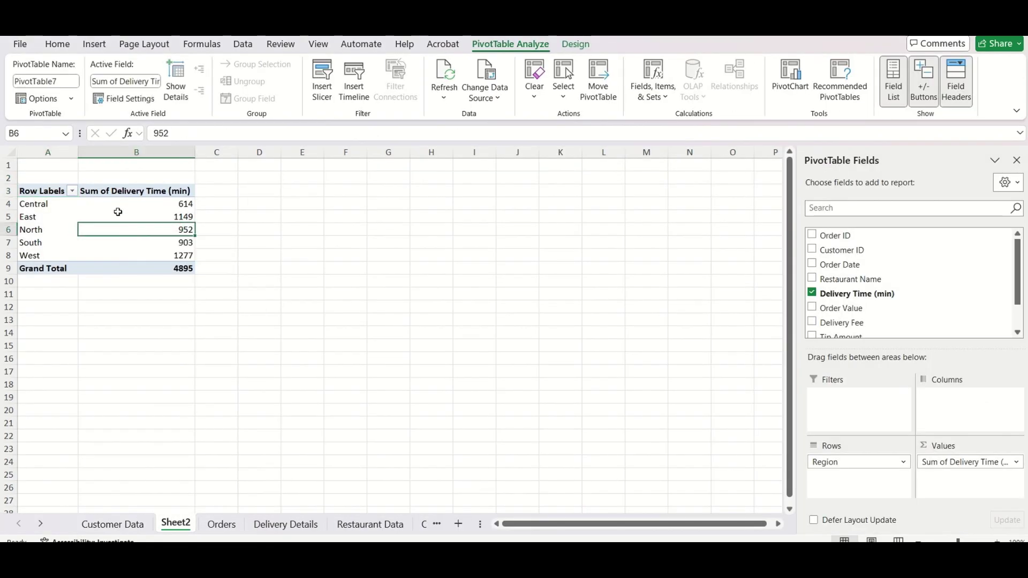
Step: Summarize the pivot's delivery time values as Average instead of Sum
left_click(143, 191)
right_click(142, 191)
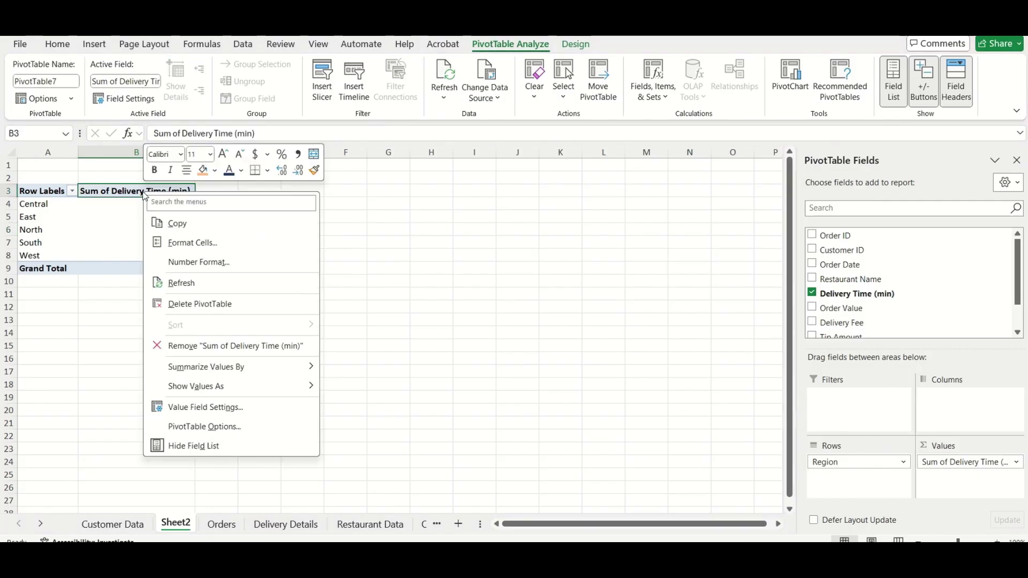
mouse_move(177, 373)
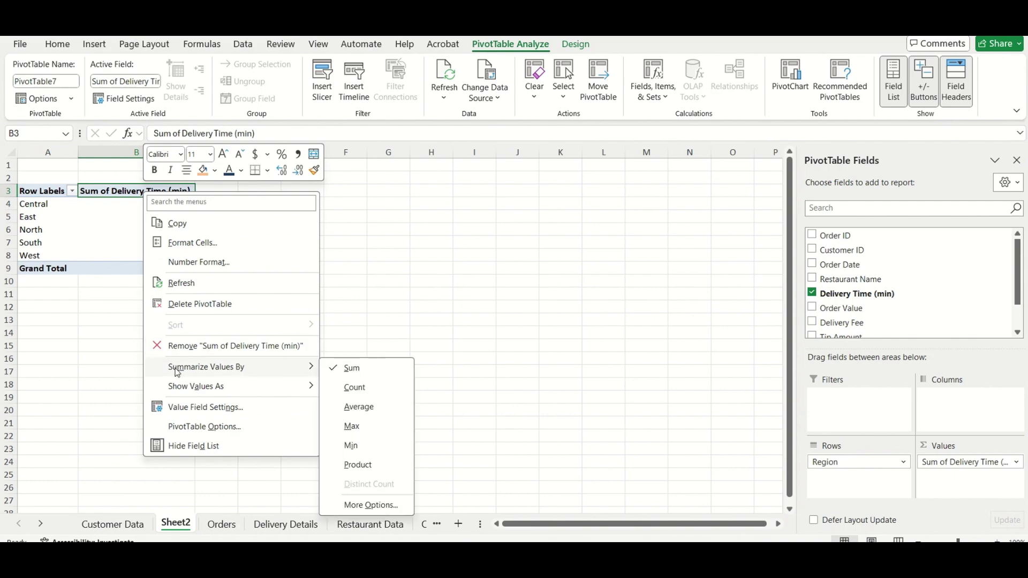
left_click(360, 407)
Step: Format the regional averages in B4:B9 as Number with one decimal place
left_click_drag(168, 206, 173, 264)
key("ctrl+1")
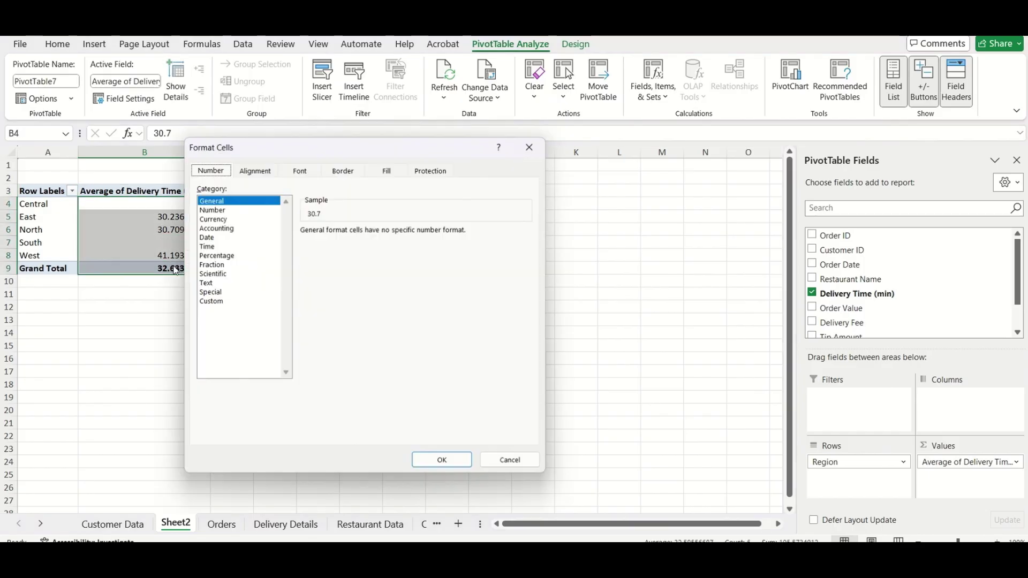
left_click(230, 209)
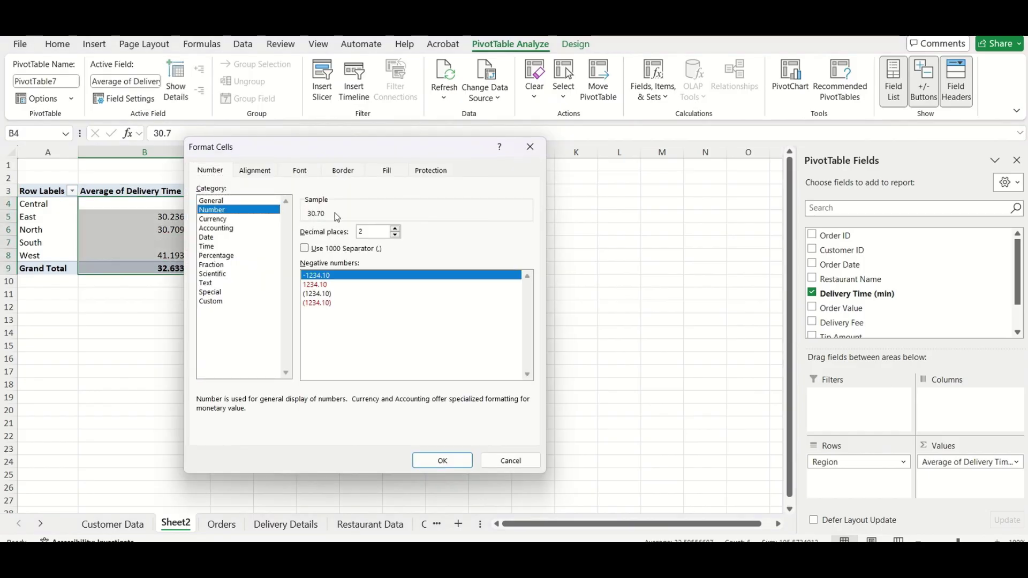
left_click(395, 236)
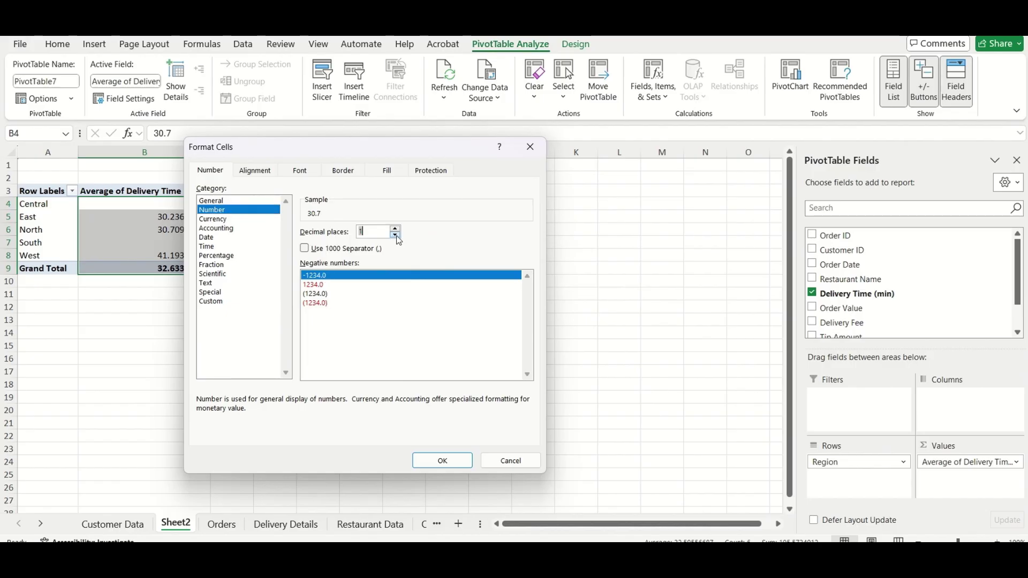
left_click(322, 285)
left_click(439, 461)
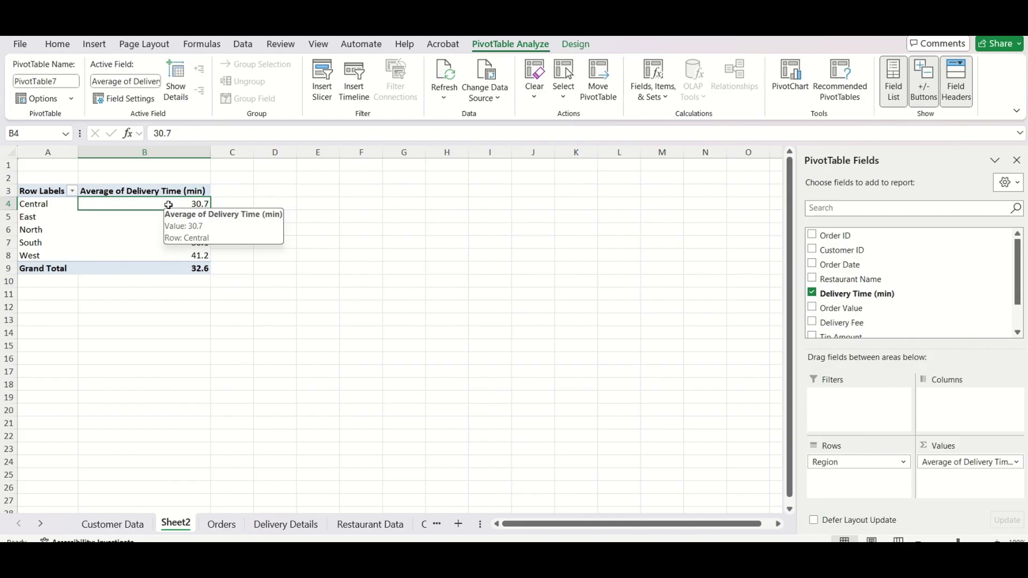
Step: Sort regions by average delivery time, largest to smallest, putting West first
right_click(168, 205)
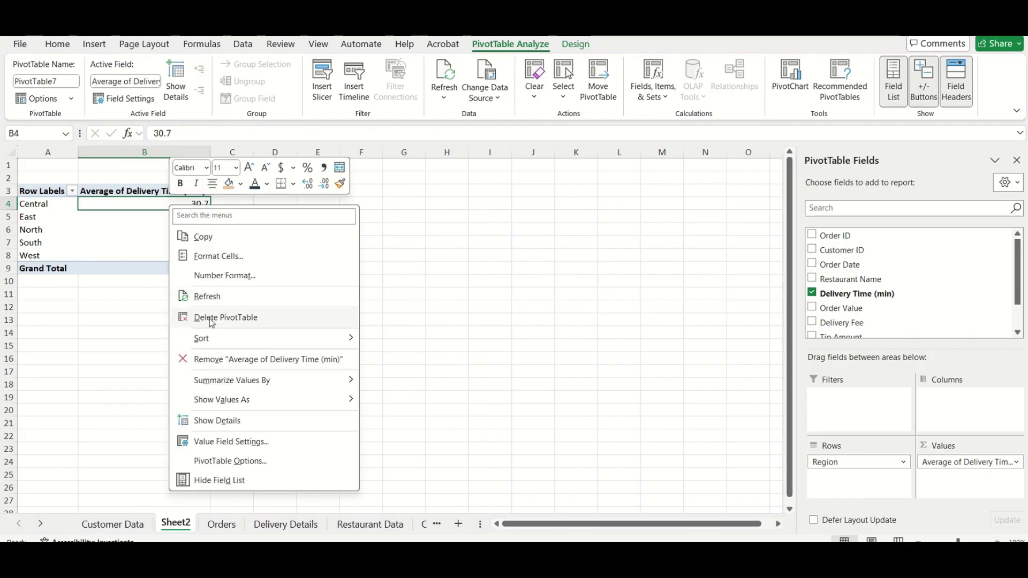
mouse_move(206, 339)
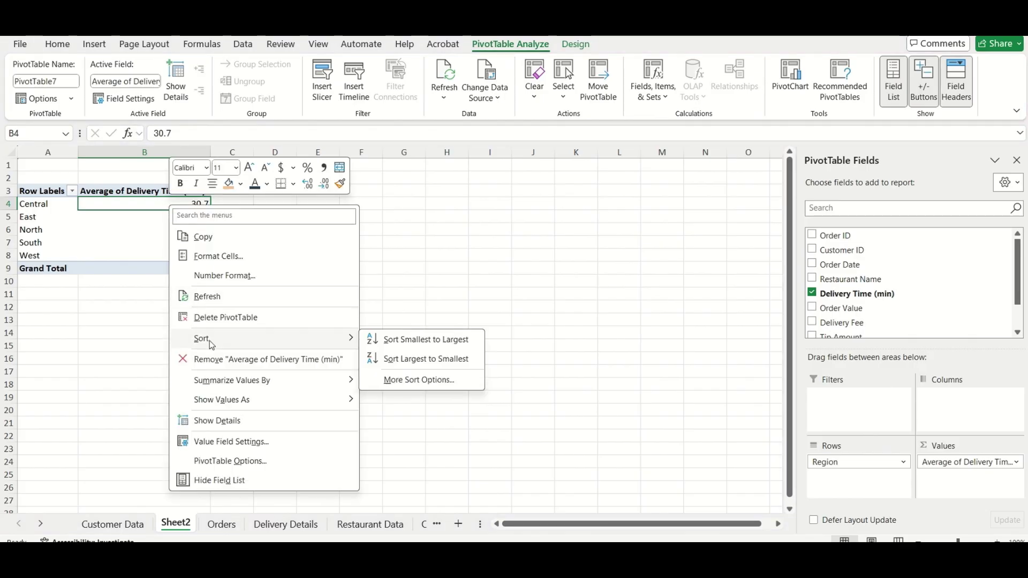
left_click(401, 360)
left_click(48, 204)
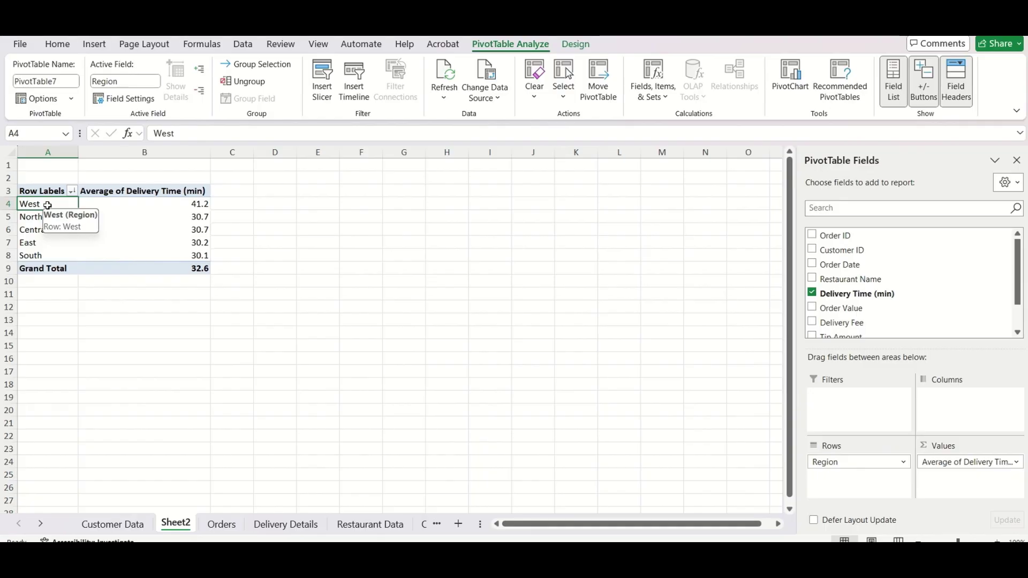
key("Right")
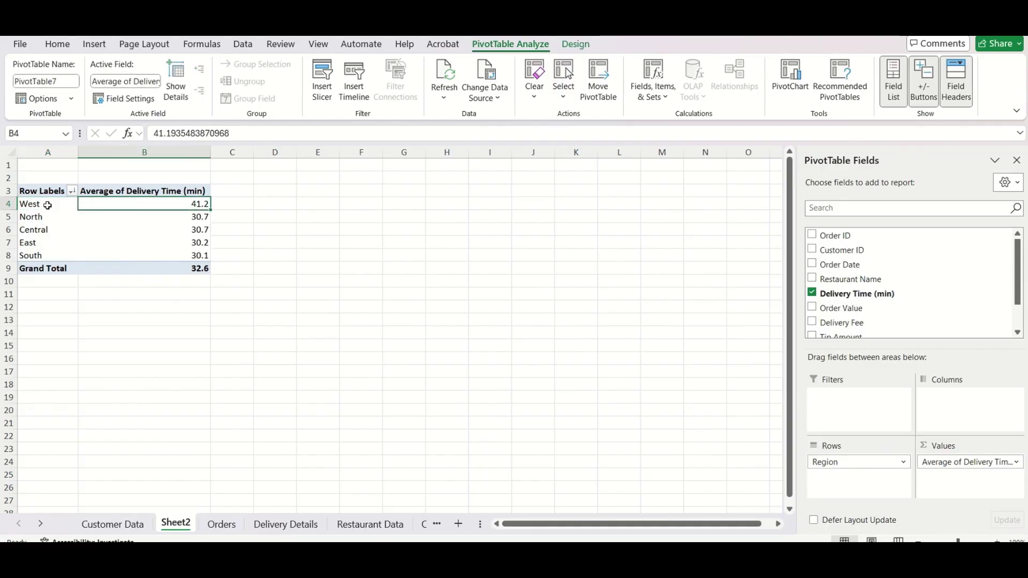
key("Down")
key("Down")
key("Down")
key("Down")
left_click(48, 205)
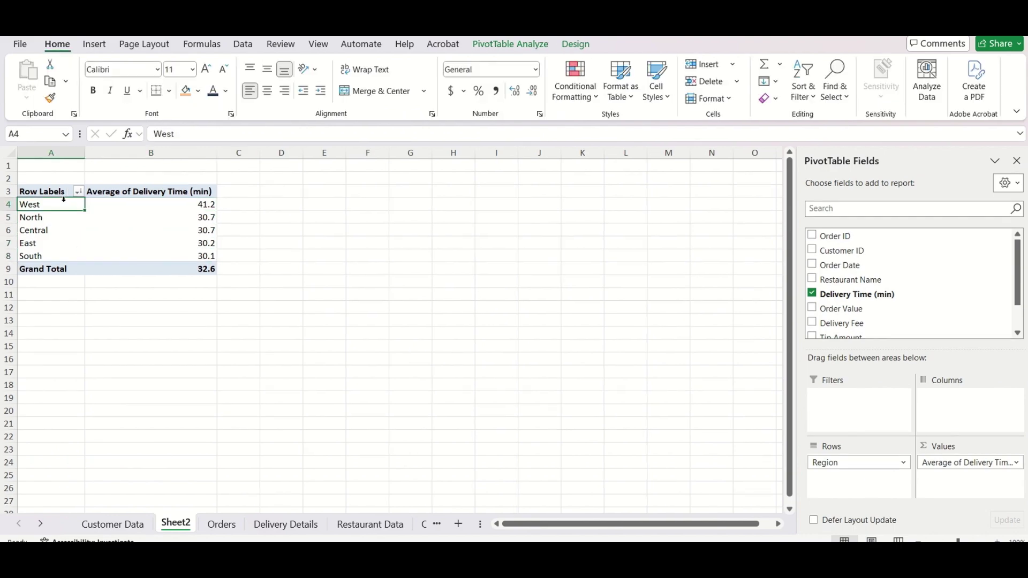
Step: Rename the Row Labels header to Regions and Grand Total to Across Regions
key("Up")
key("F2")
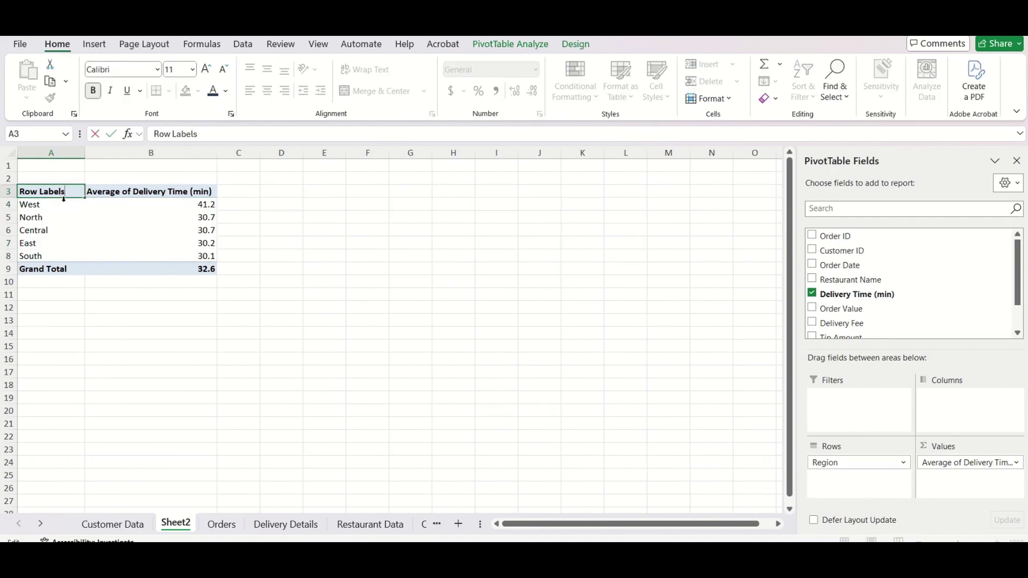
key("BackSpace")
key("BackSpace")
key("BackSpace")
key("BackSpace")
key("BackSpace")
key("BackSpace")
key("BackSpace")
key("BackSpace")
key("BackSpace")
key("BackSpace")
type("Regions")
key("Return")
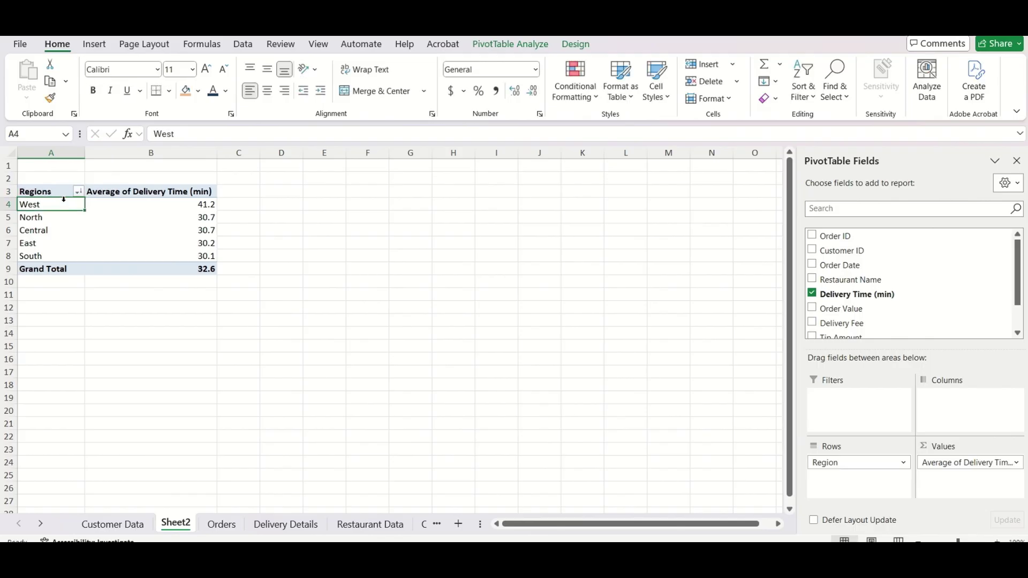
key("Down")
key("Down")
key("Down")
key("Down")
key("Down")
type("A")
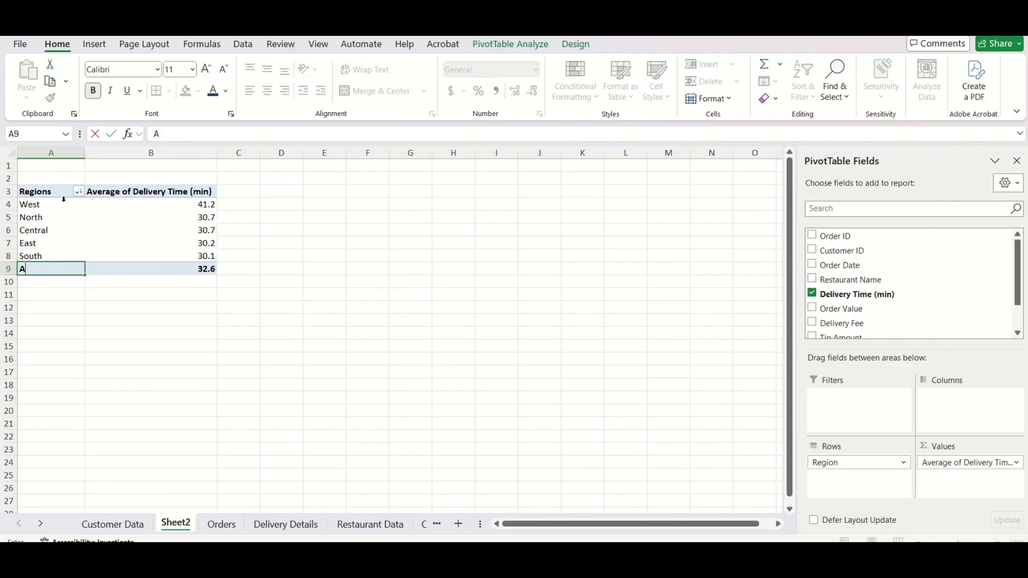
type("cross Regions")
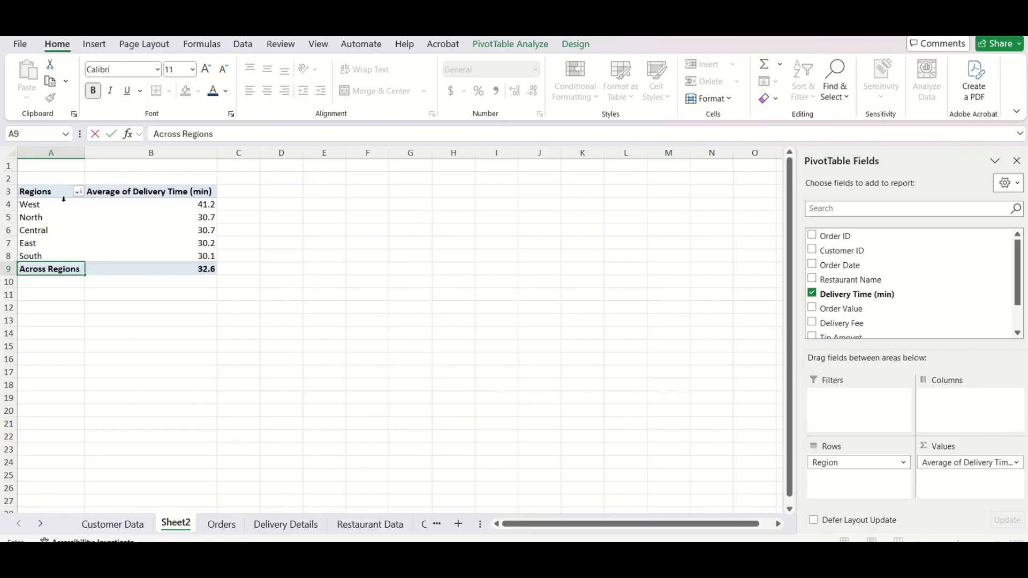
key("Return")
key("Up")
key("Right")
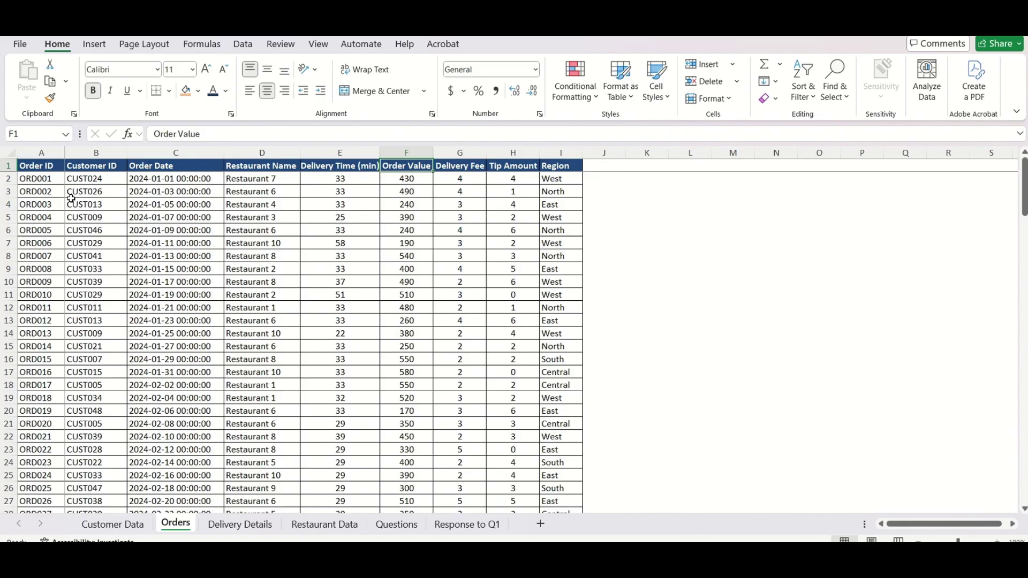
Step: Create a PivotTable From Table/Range on the Orders data, placed on a New Worksheet
key("Left")
key("Left")
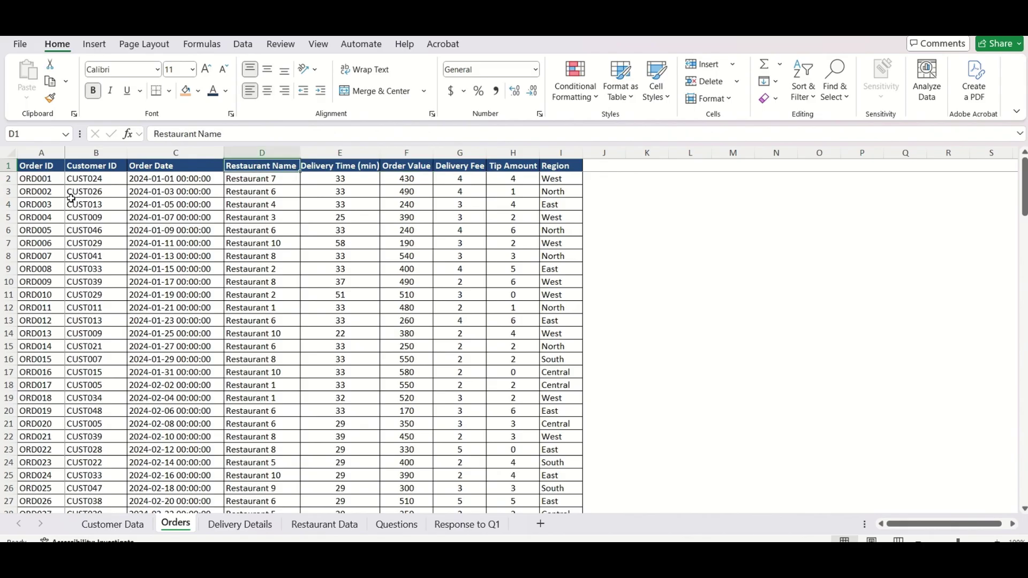
left_click(96, 44)
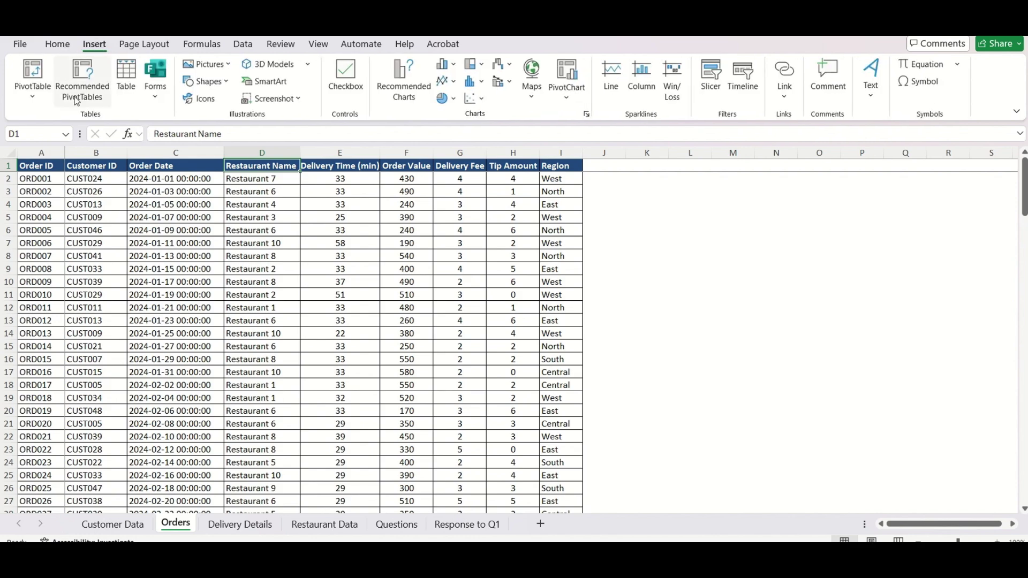
left_click(34, 97)
left_click(33, 78)
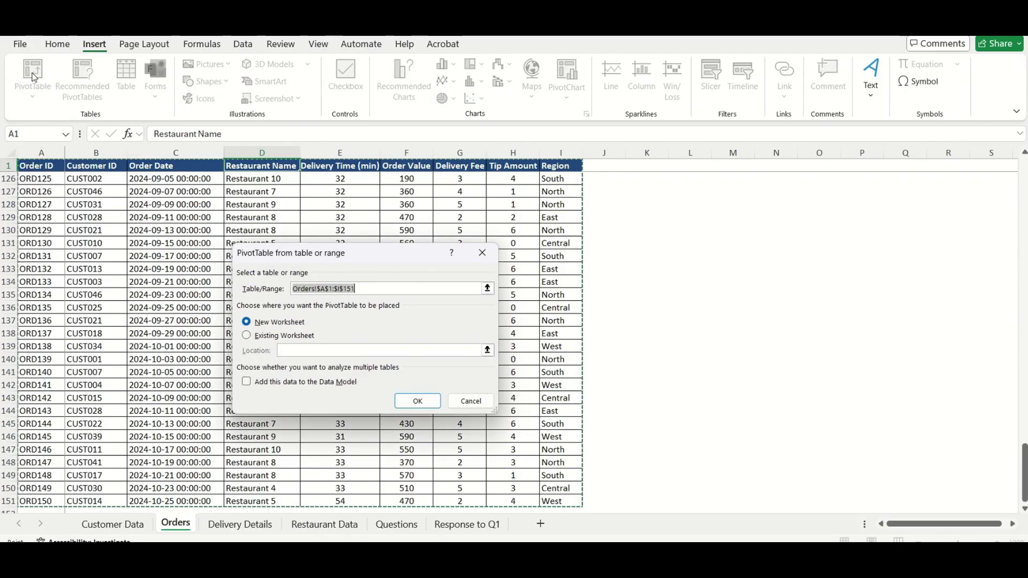
left_click(417, 401)
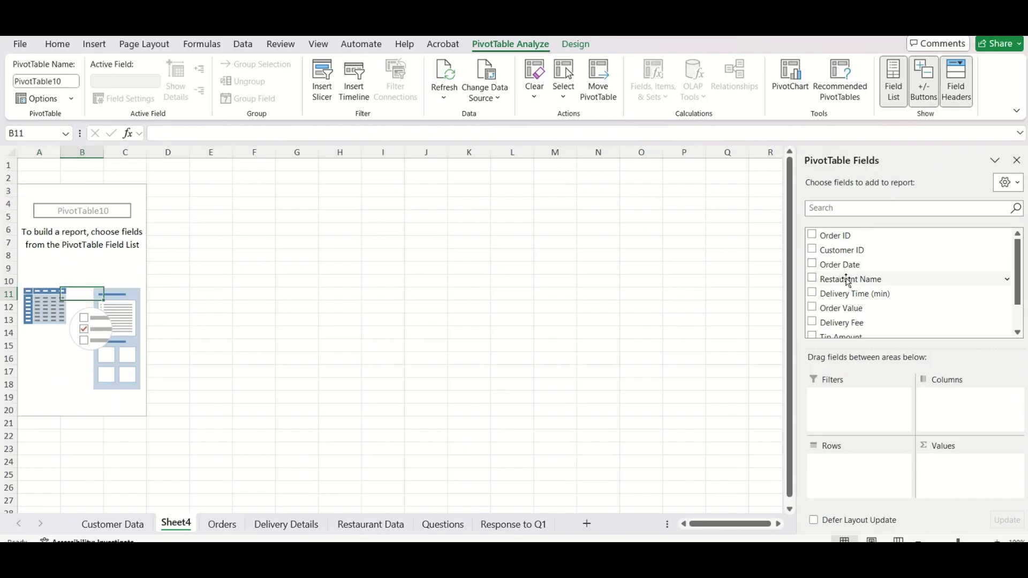
Step: Put Restaurant Name in Rows and Order Value in Values, summarized as Average
left_click_drag(844, 279, 865, 465)
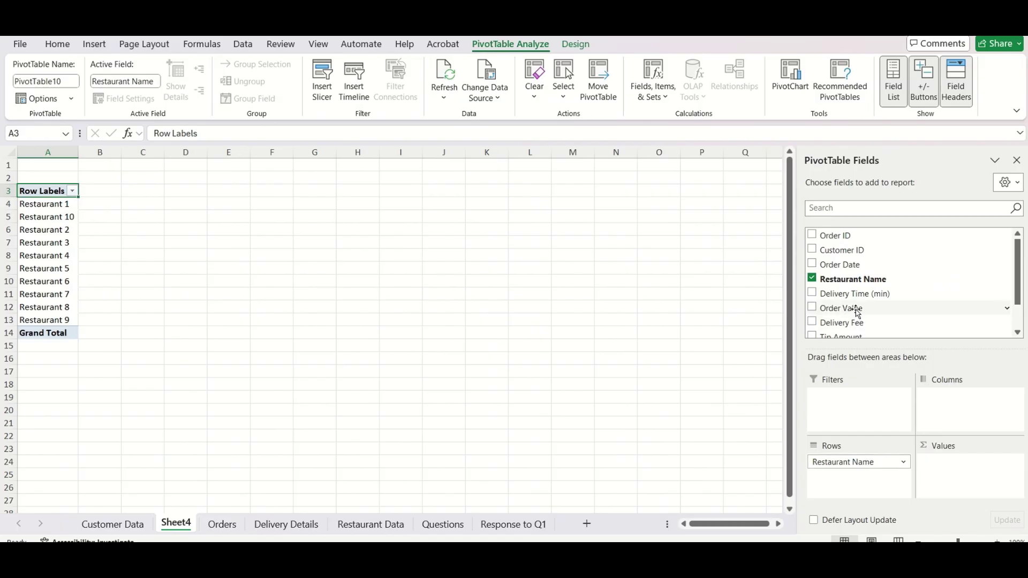
left_click_drag(852, 308, 962, 468)
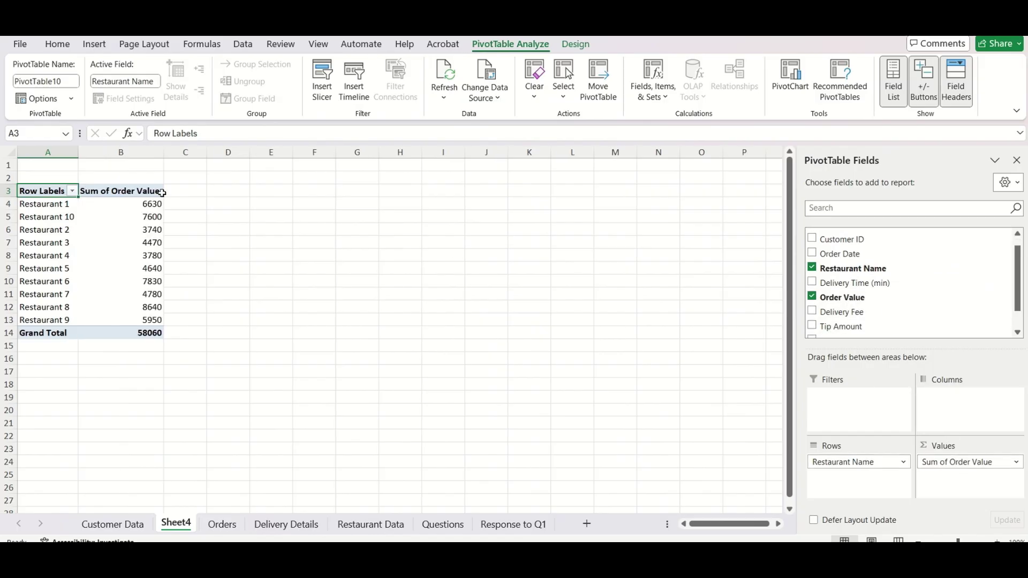
left_click(131, 193)
right_click(129, 193)
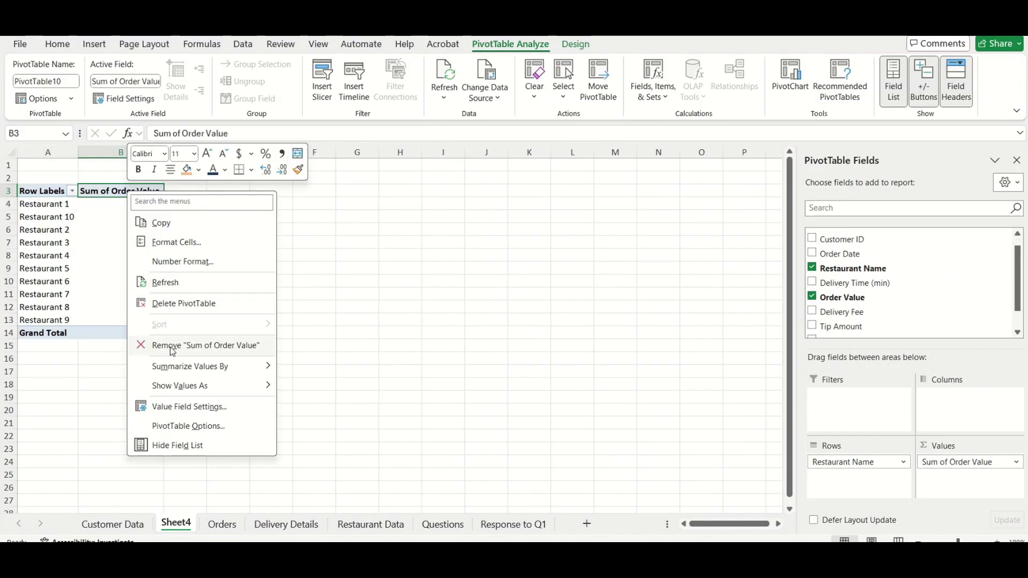
mouse_move(180, 369)
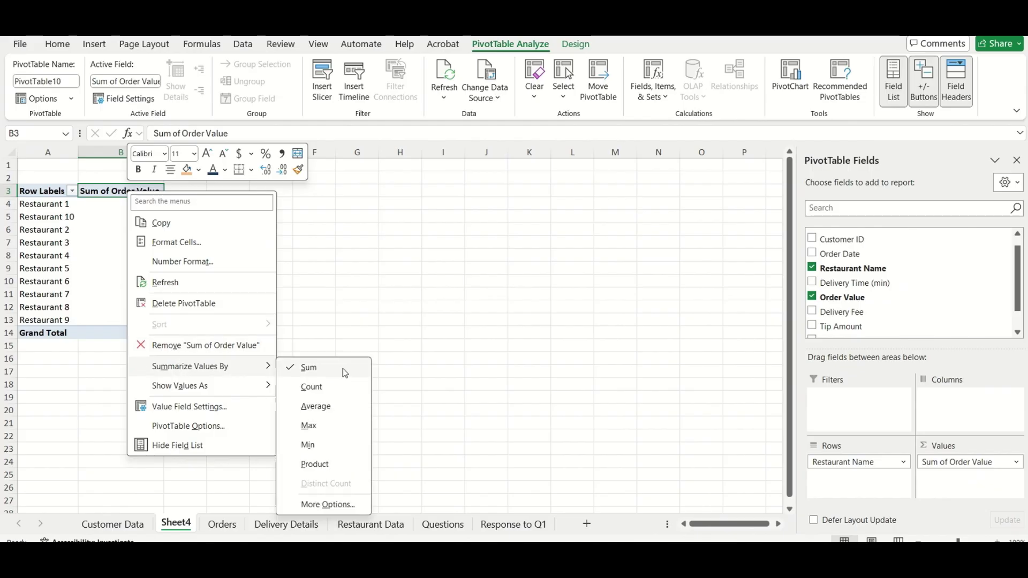
left_click(348, 404)
Step: Sort restaurants by average order value largest to smallest, Restaurant 2 leading at 467.5
mouse_move(147, 203)
left_mouse_down()
mouse_move(146, 243)
mouse_move(132, 205)
left_mouse_up()
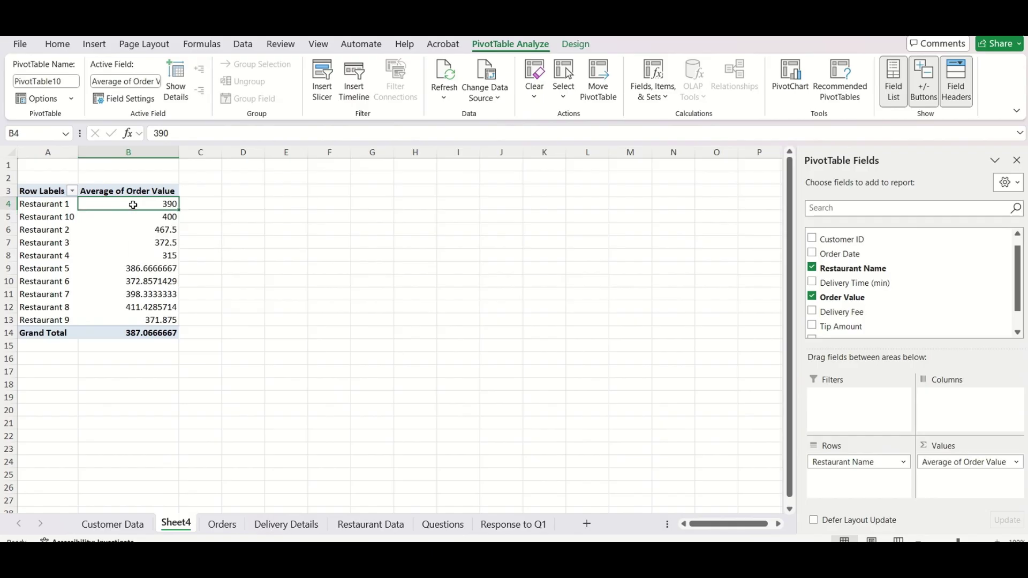
right_click(132, 205)
mouse_move(180, 346)
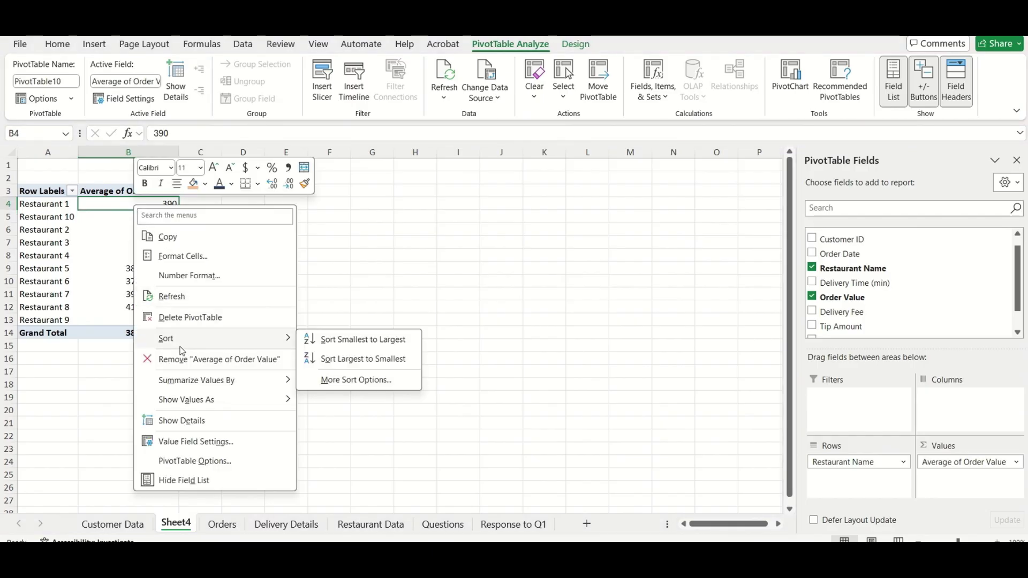
left_click(334, 361)
left_click(148, 331, "shift")
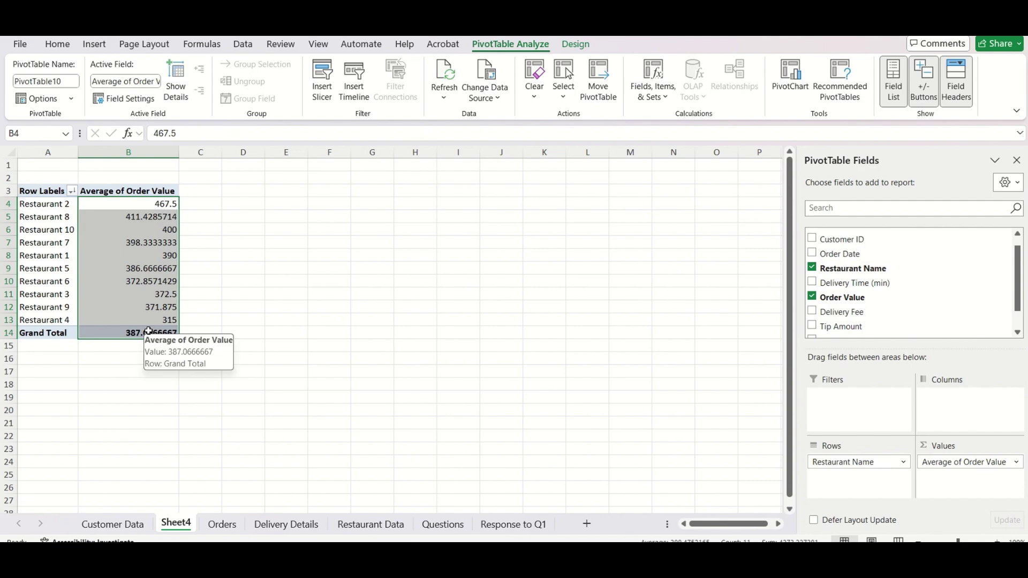
Step: Format the selected average order values as Number with 1 decimal place
key("ctrl+1")
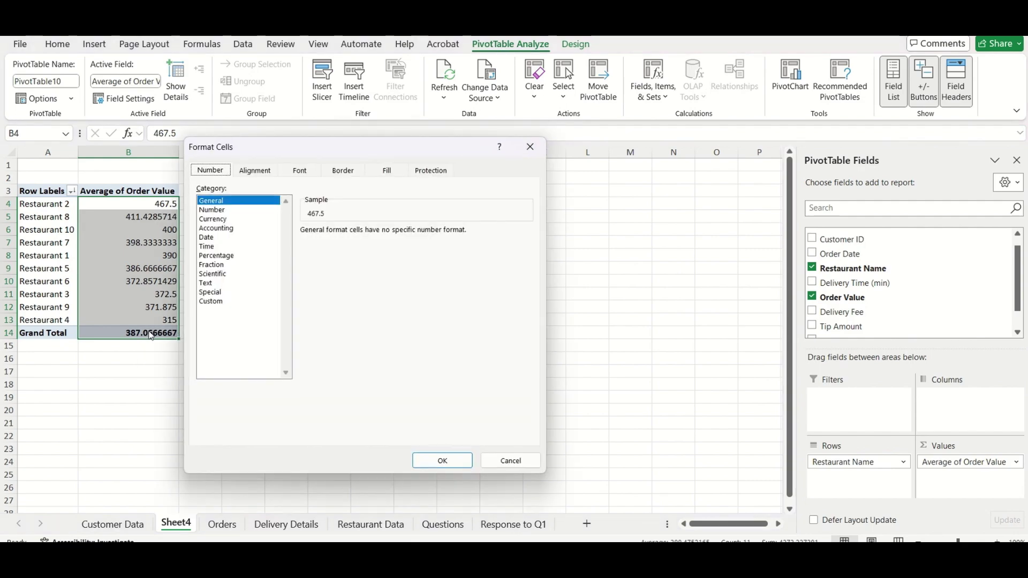
key("Tab")
key("Down")
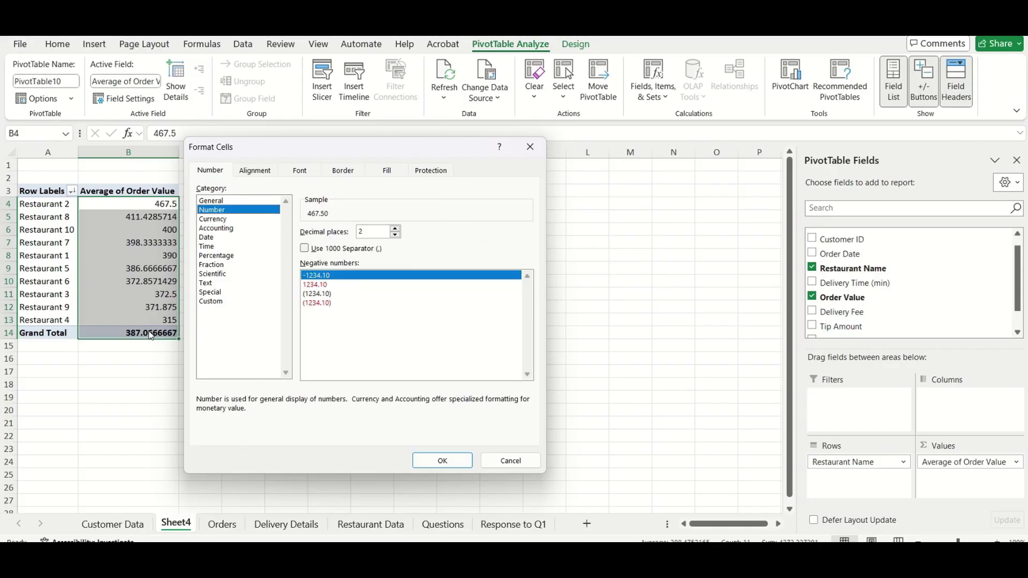
key("Tab")
type("1")
key("Tab")
key("Tab")
key("Tab")
key("Tab")
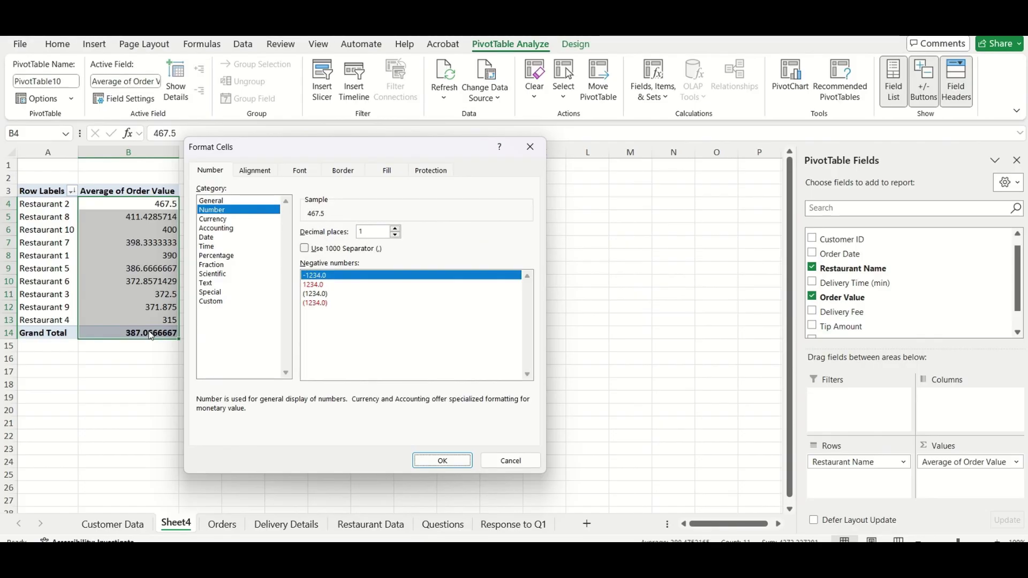
key("shift+Tab")
key("Return")
key("Down")
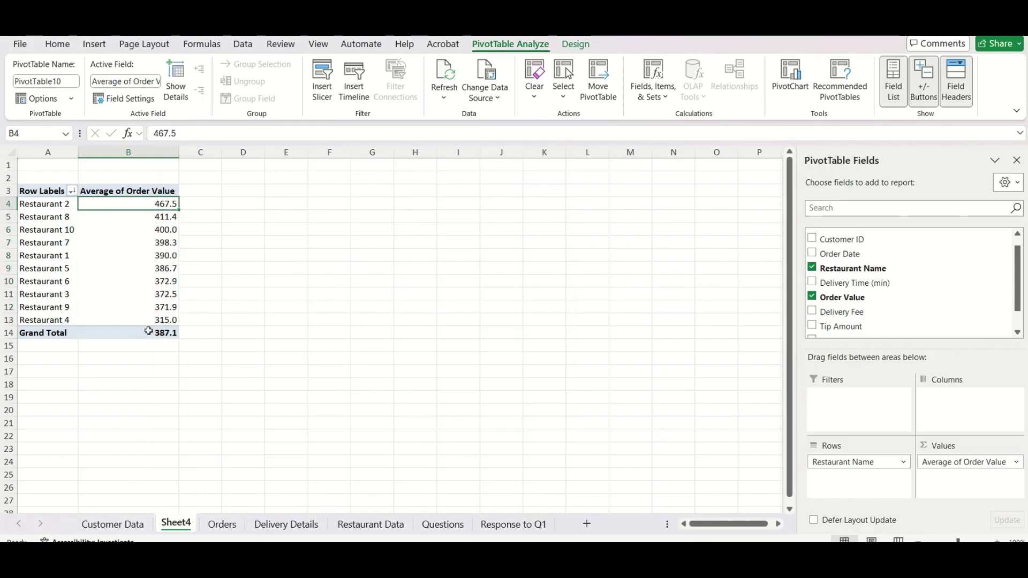
Step: Relabel the row header Restaurant Name and the Grand Total row Across Restaurants
key("Left")
key("Up")
key("Up")
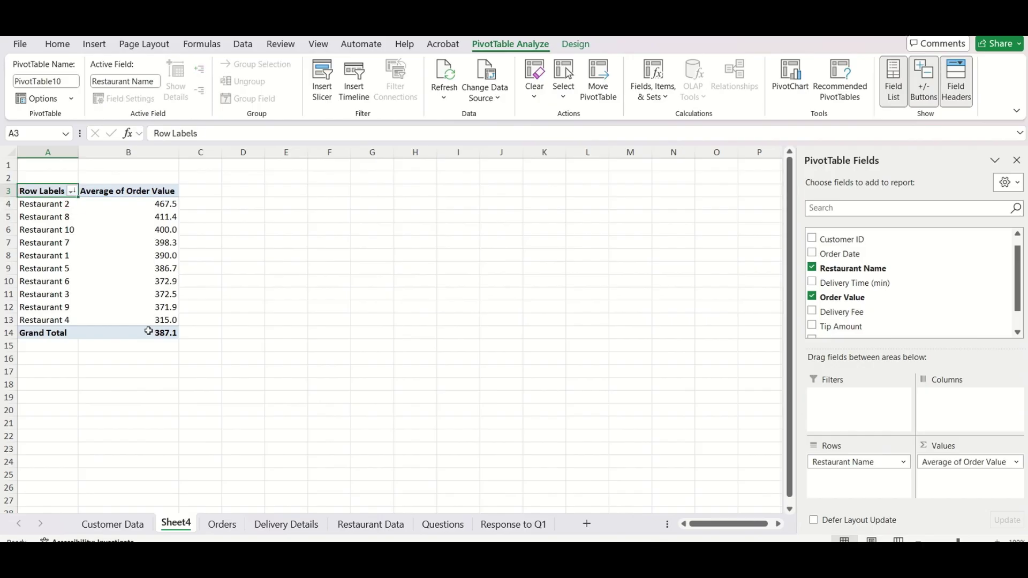
type("R")
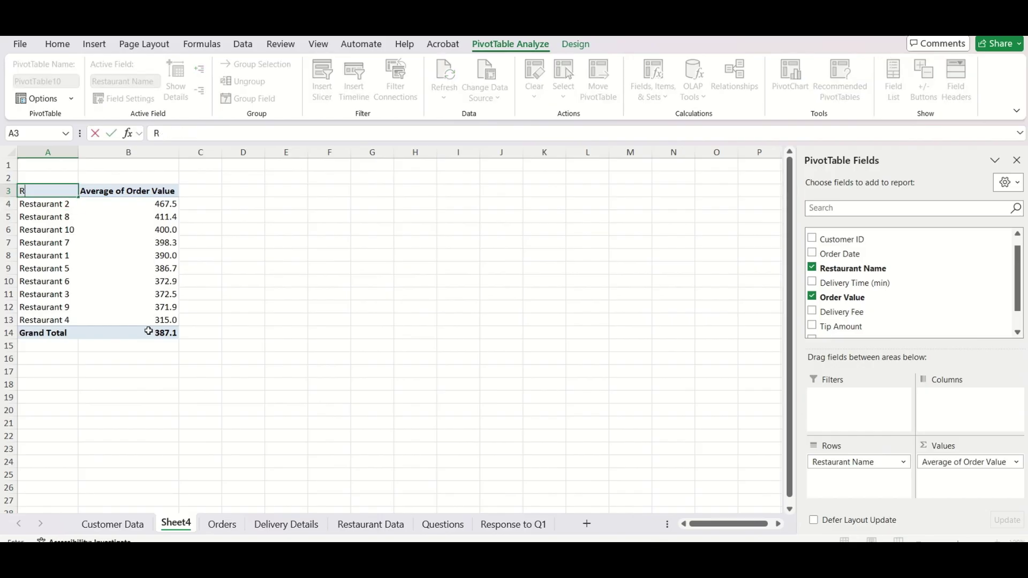
type("estaurant Name")
key("Return")
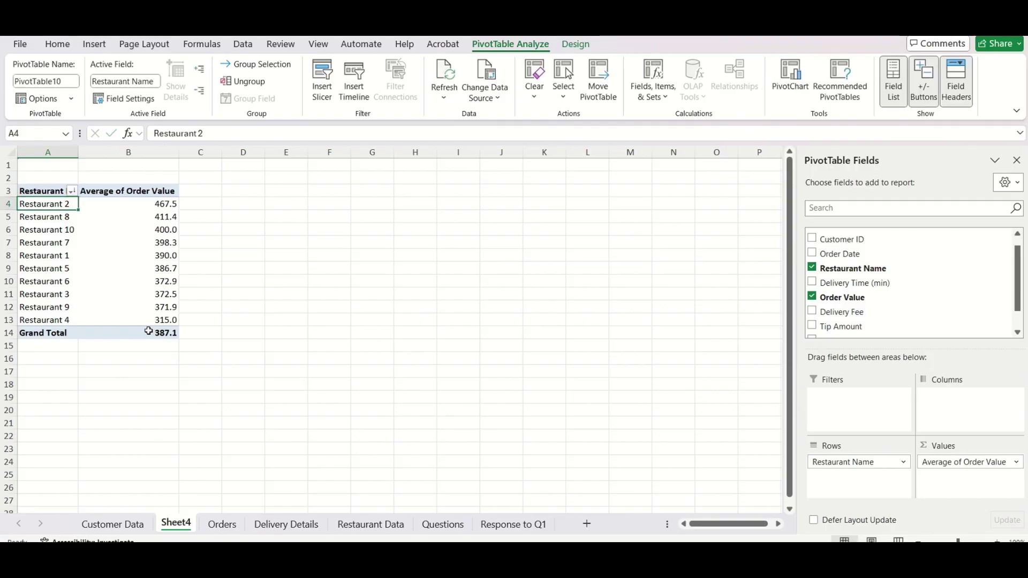
key("Down")
key("Down")
key("Down")
key("Down")
key("Down")
key("Down")
key("Down")
key("Down")
key("Down")
key("Down")
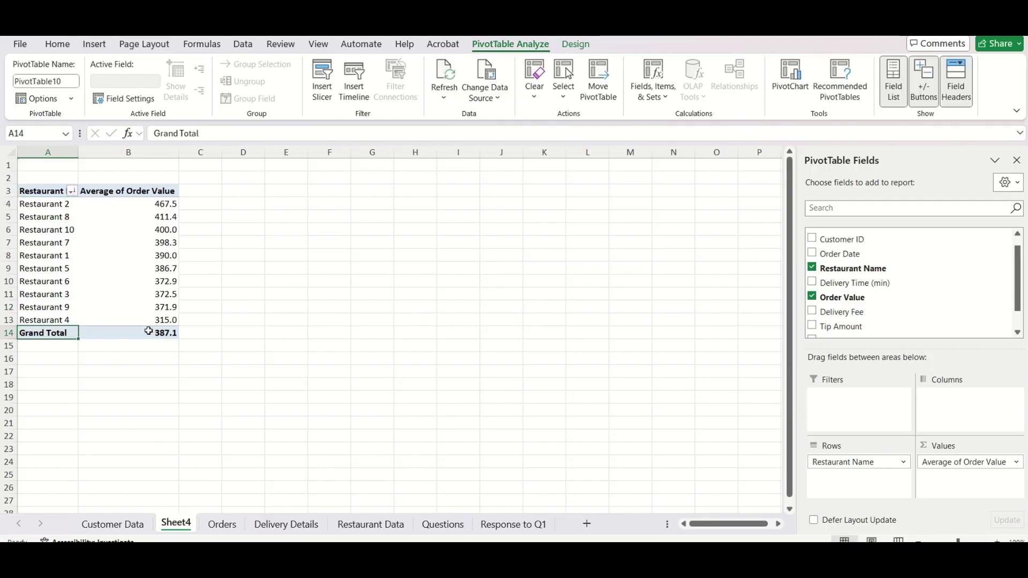
type("Across Resta")
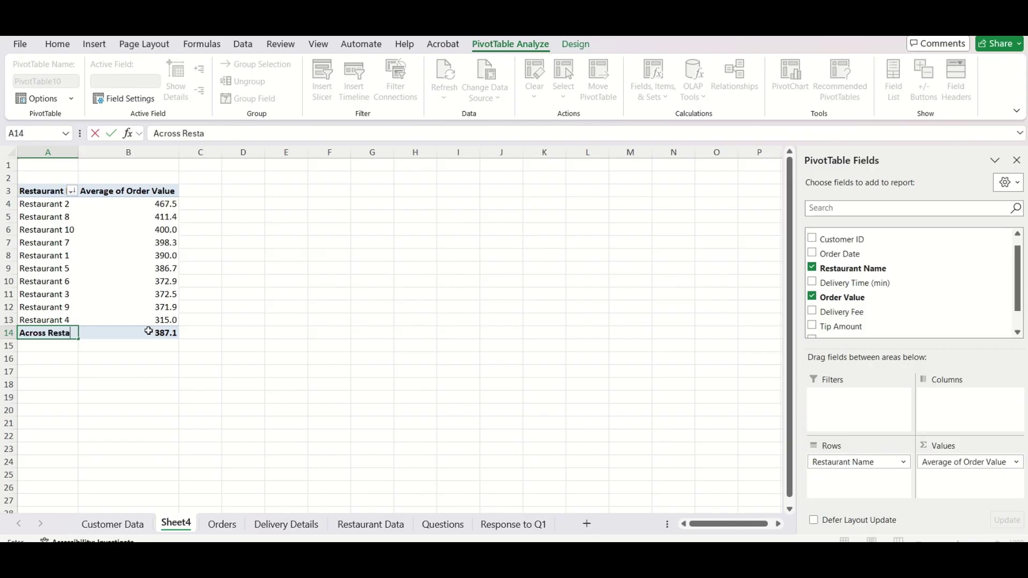
type("urants")
key("Return")
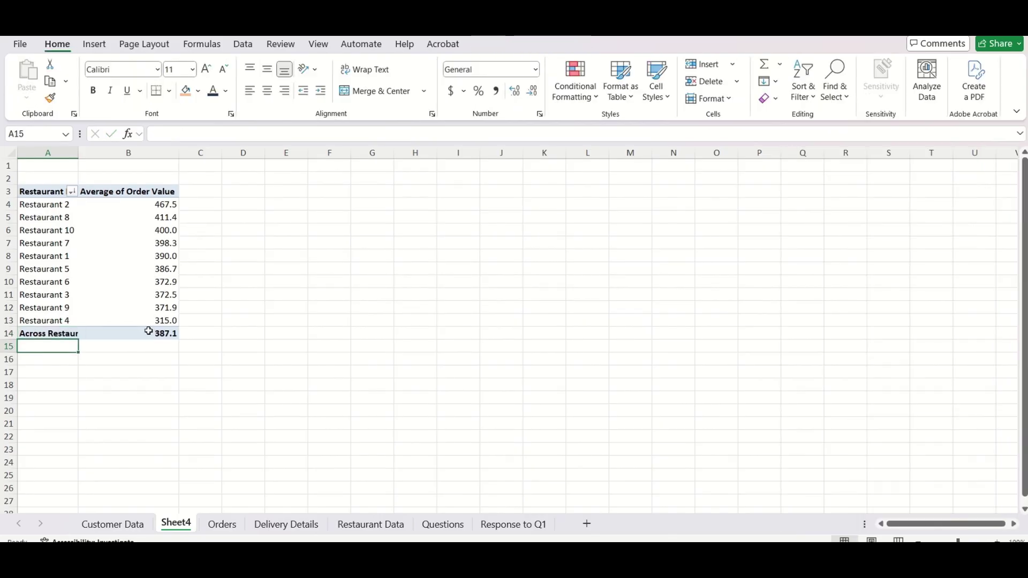
Step: Widen column A to fit restaurant names and check the overall average of 387.1
left_click_drag(79, 153, 95, 152)
left_click(104, 203)
double_click(177, 193)
key("Escape")
key("Down")
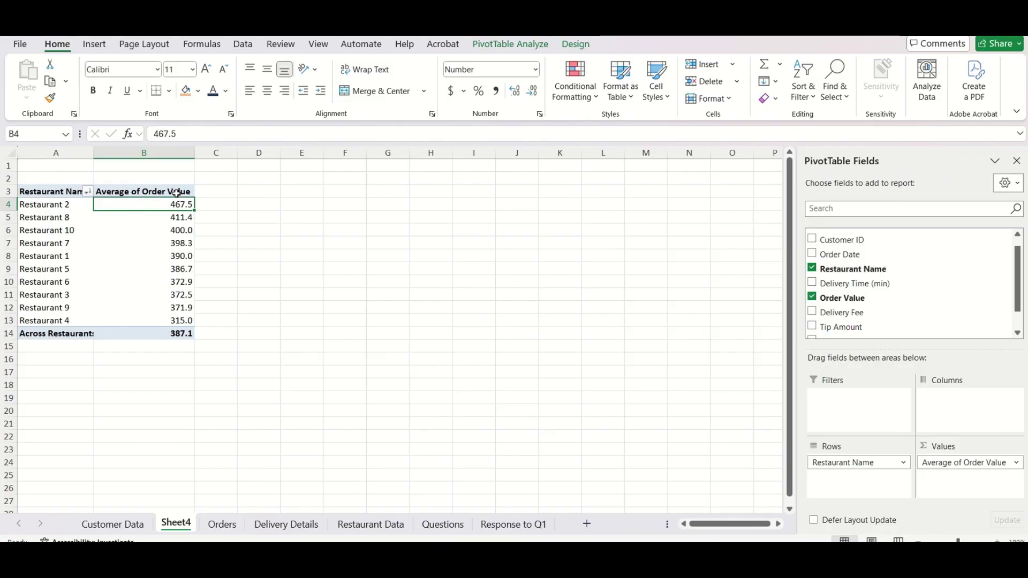
key("Down")
key("ctrl+Down")
key("Down")
key("Down")
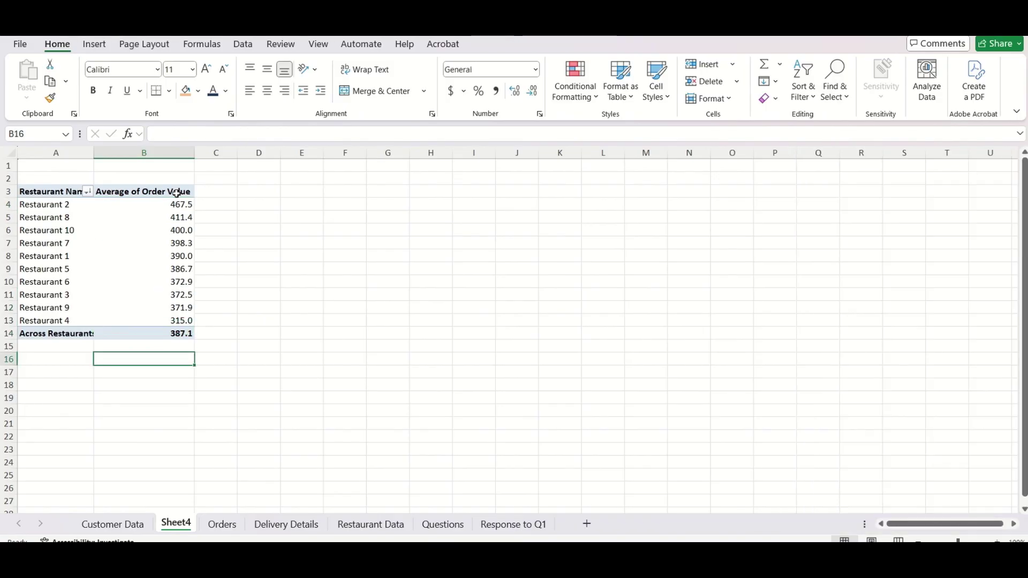
key("Up")
key("Up")
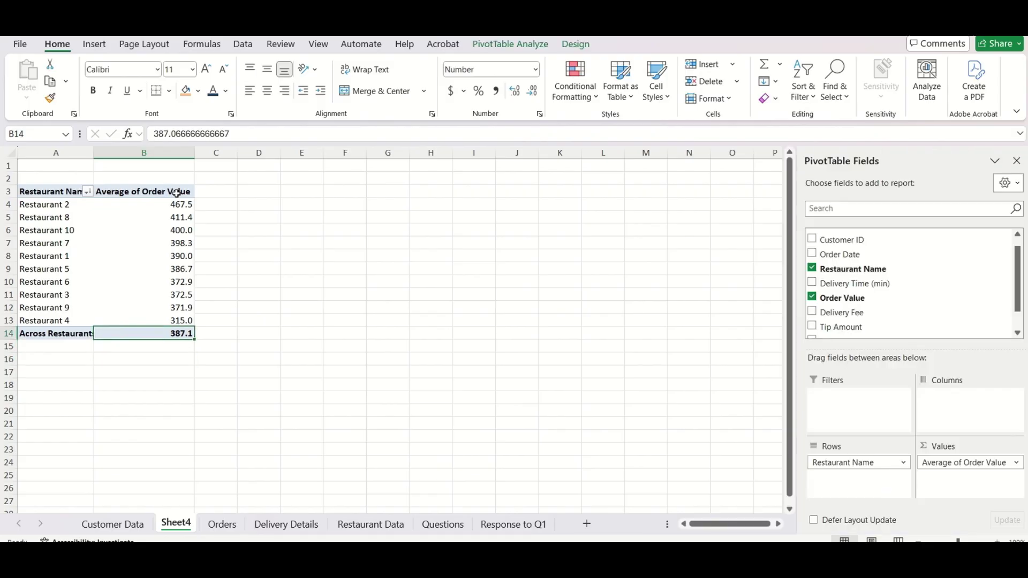
key("Up")
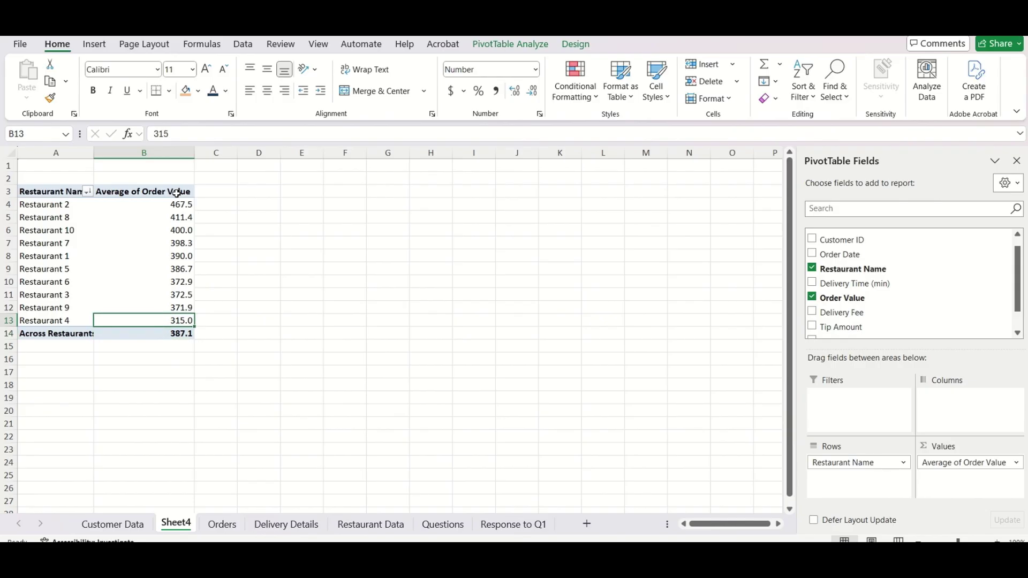
Step: Highlight the top two averages (467.5, 411.4) and lowest restaurants, Restaurant 9 and 4
left_click(177, 192)
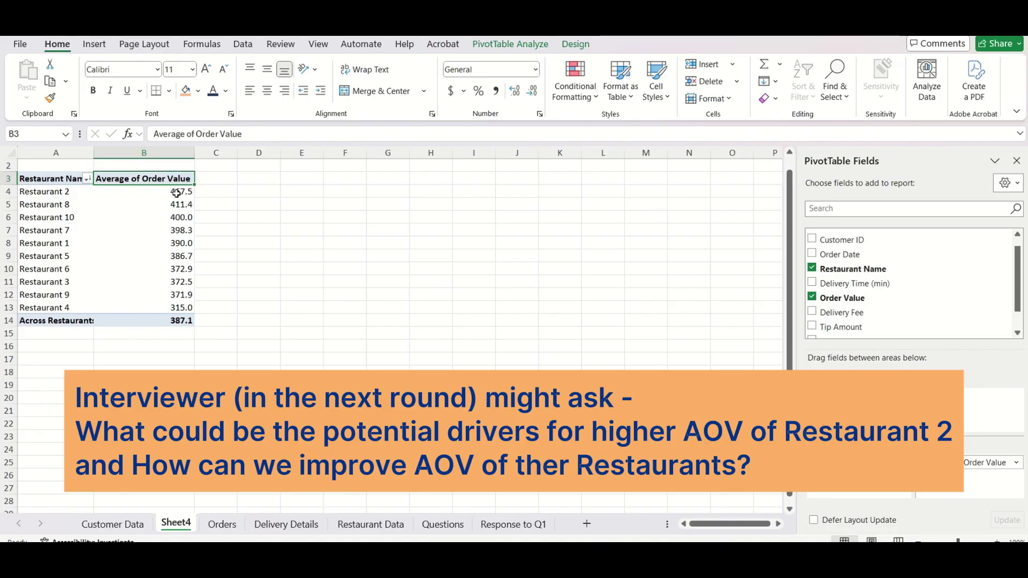
left_click(176, 192)
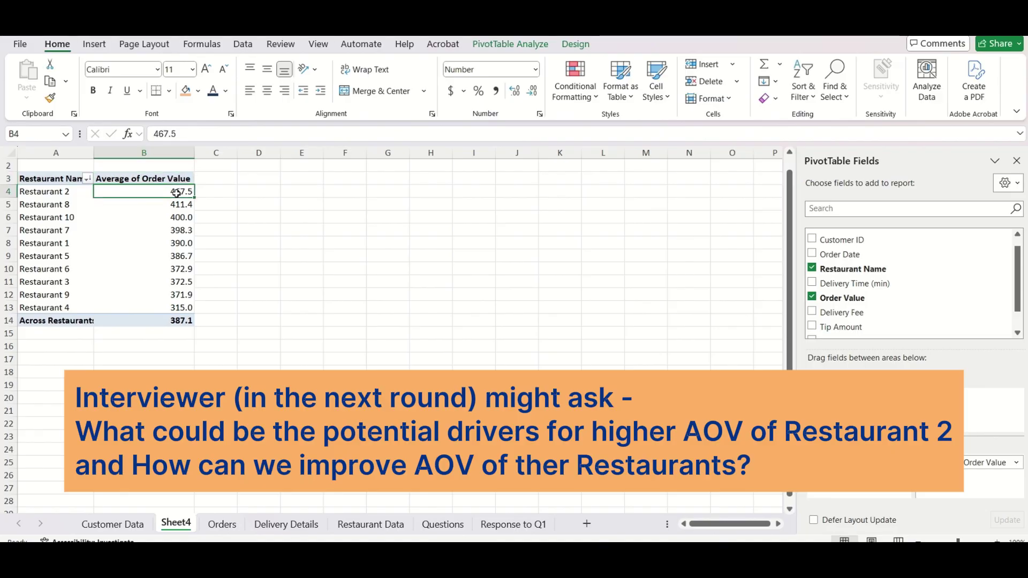
left_click(77, 190)
left_click_drag(77, 191, 172, 306)
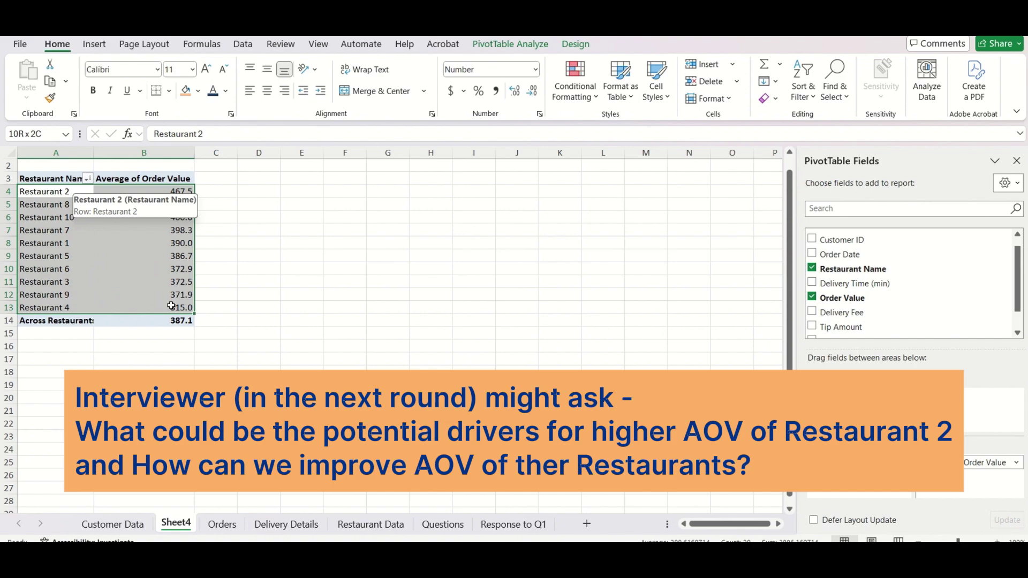
left_click_drag(62, 192, 106, 204)
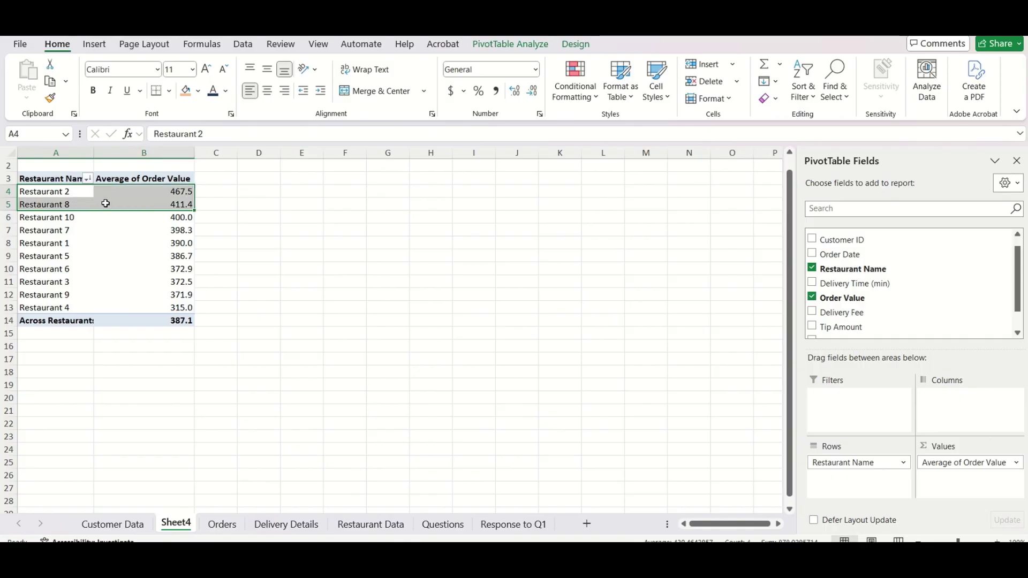
mouse_move(105, 204)
left_click(112, 194)
left_click_drag(113, 193, 110, 203)
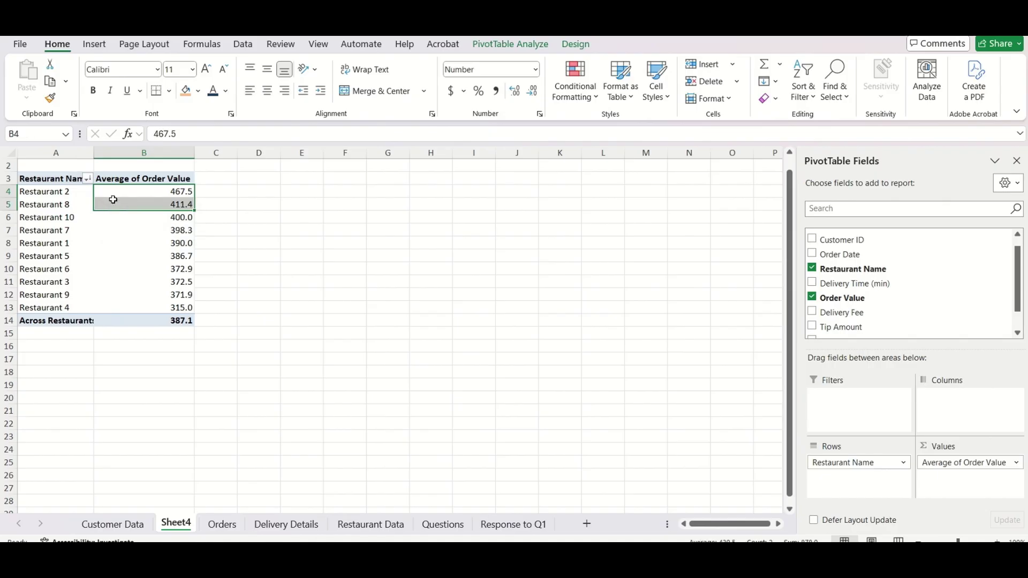
mouse_move(189, 214)
left_click(68, 188)
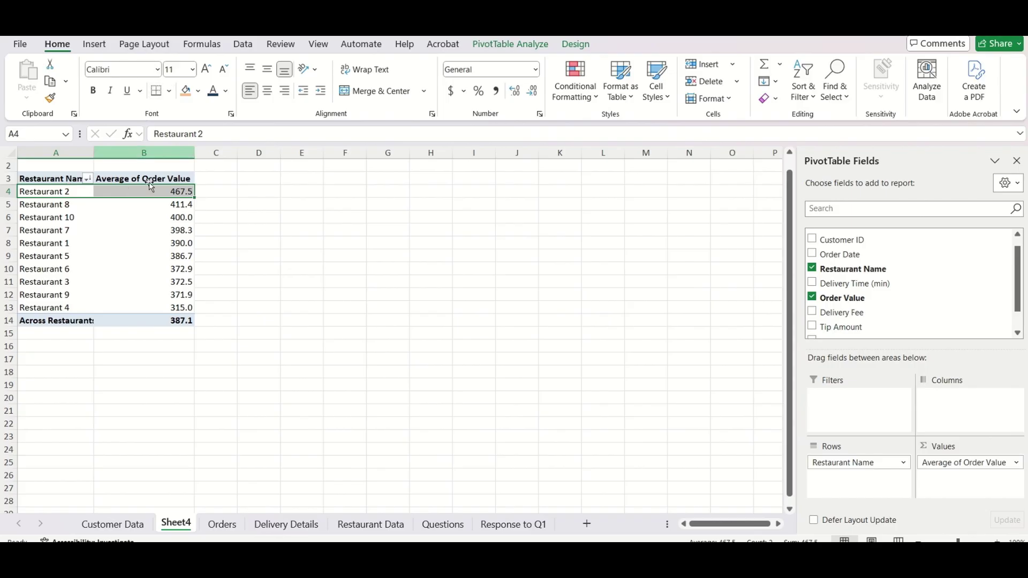
left_click_drag(47, 295, 53, 309)
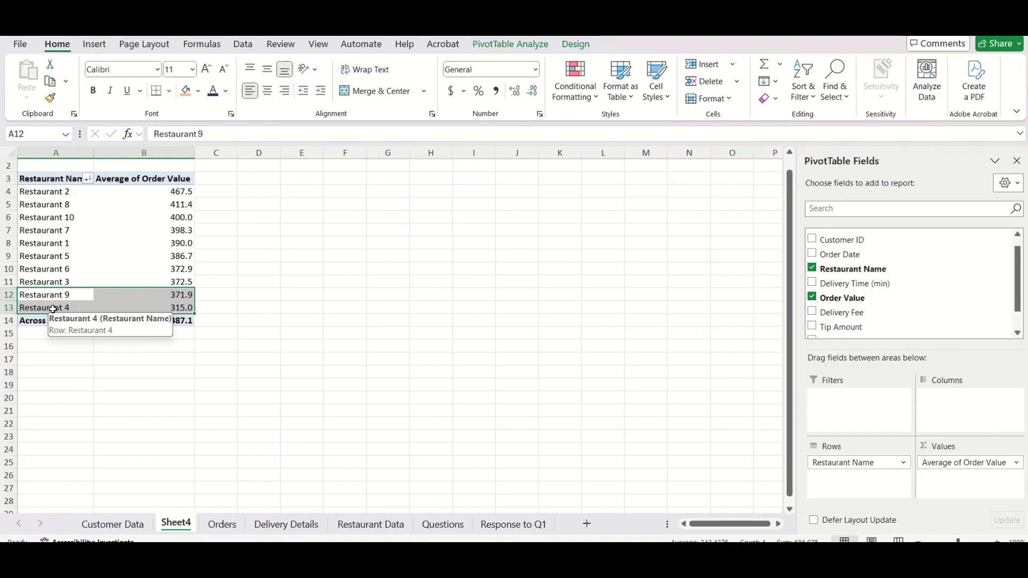
left_click(52, 331)
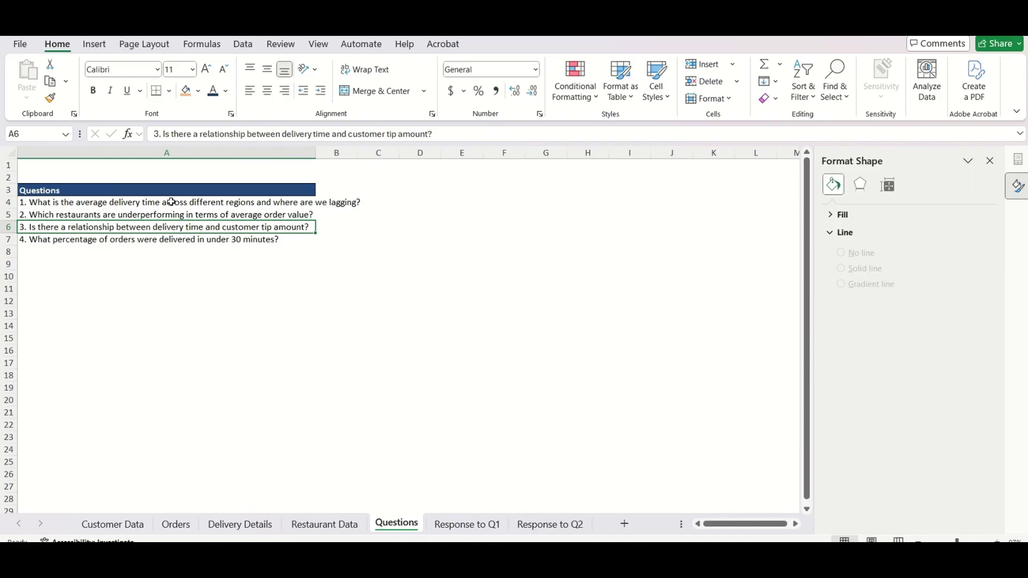
Step: On Orders, select column E from E1 plus Tip Amount in H, then open the Scatter chart menu
key("ctrl+Page_Up")
key("ctrl+Page_Up")
key("ctrl+Page_Up")
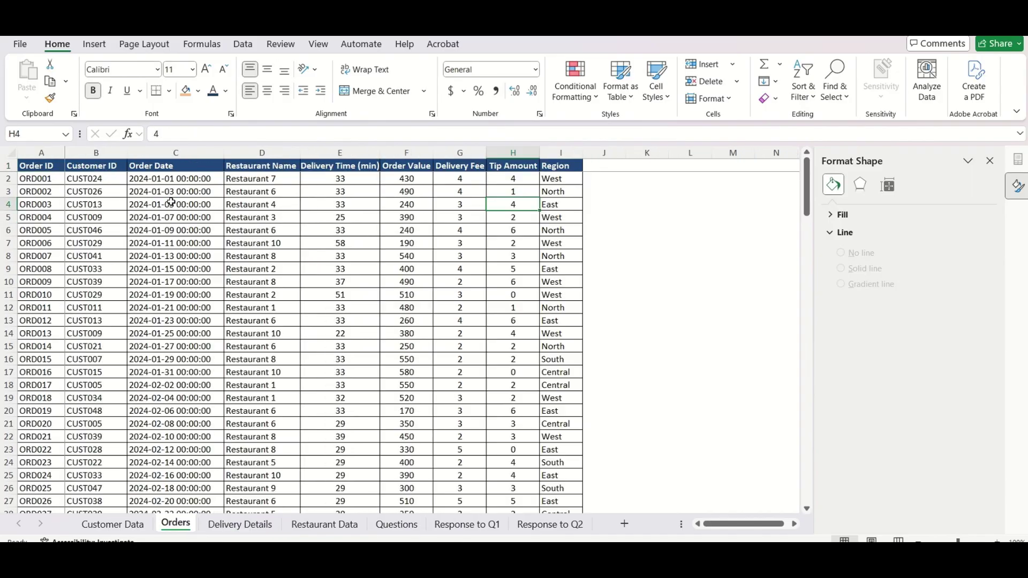
left_click(343, 166)
key("ctrl+shift+Down")
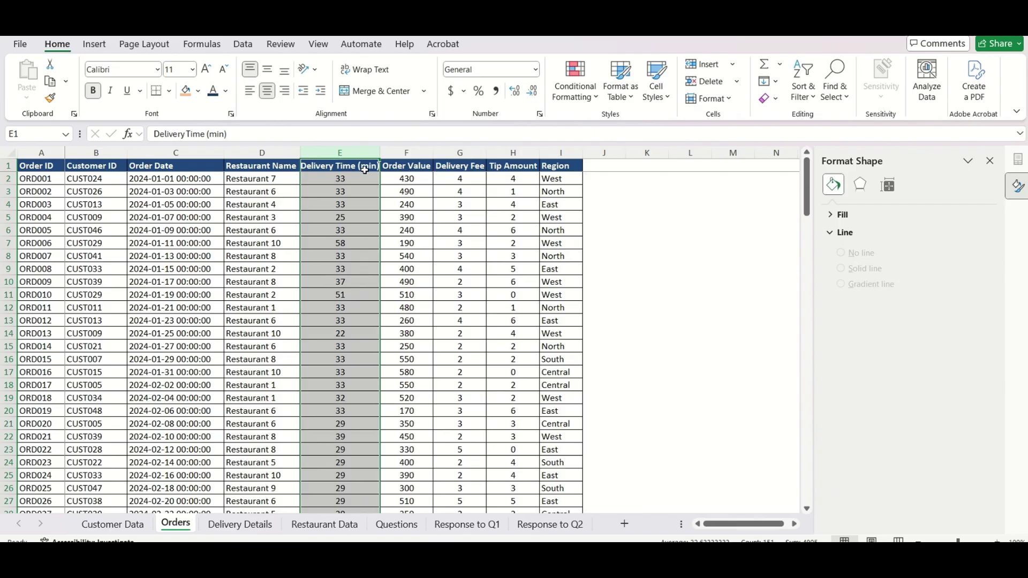
left_click(513, 152, "ctrl")
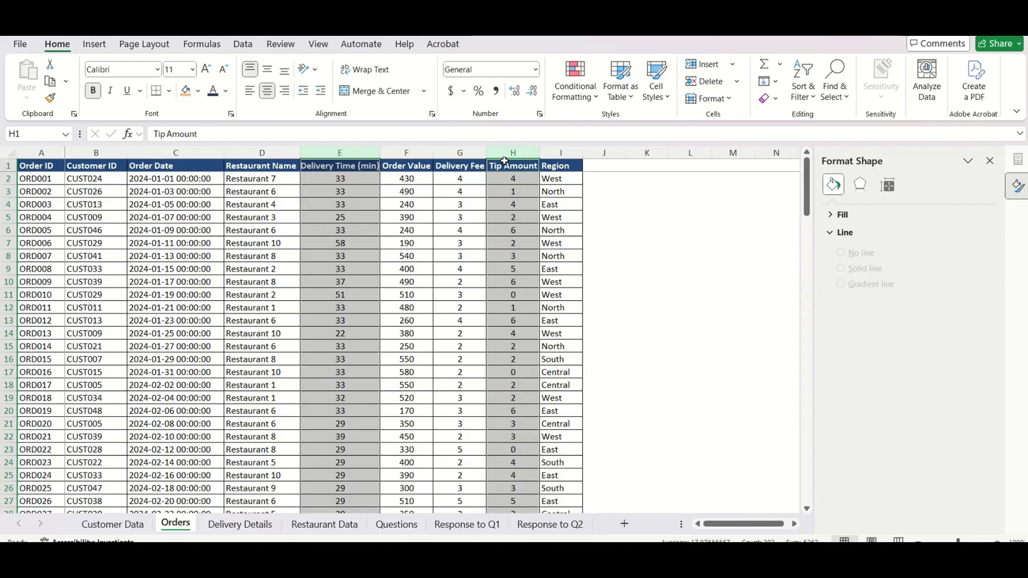
left_click(94, 44)
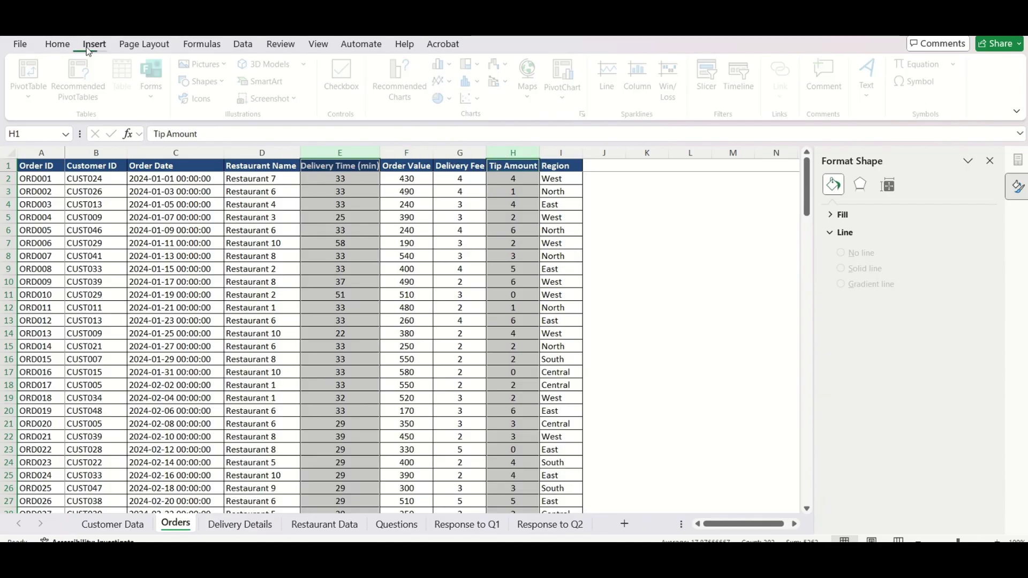
left_click(475, 98)
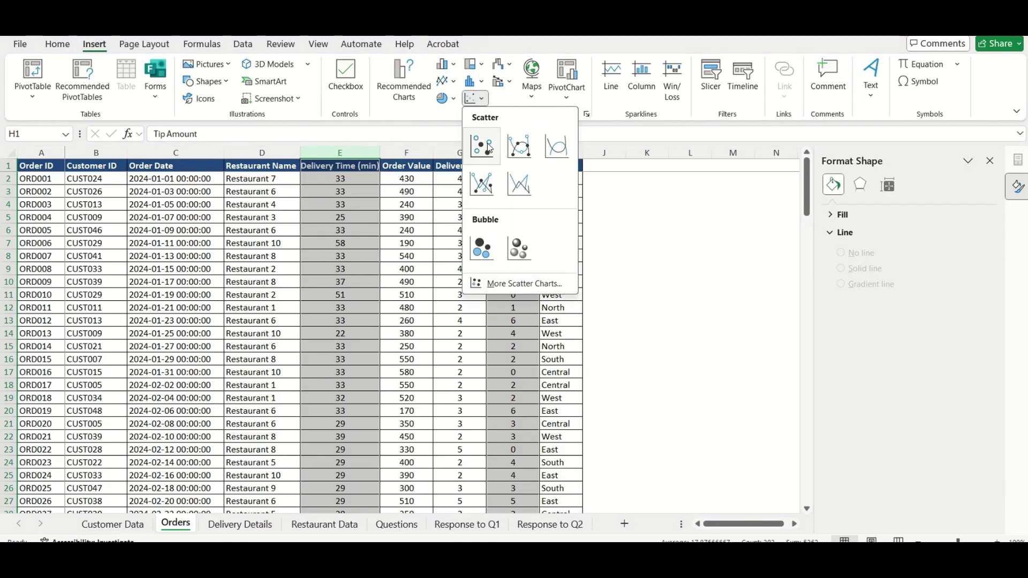
Step: Insert a plain scatter chart of tip amount vs delivery time and move it to a new sheet named 'Response to Q3'
left_click(487, 160)
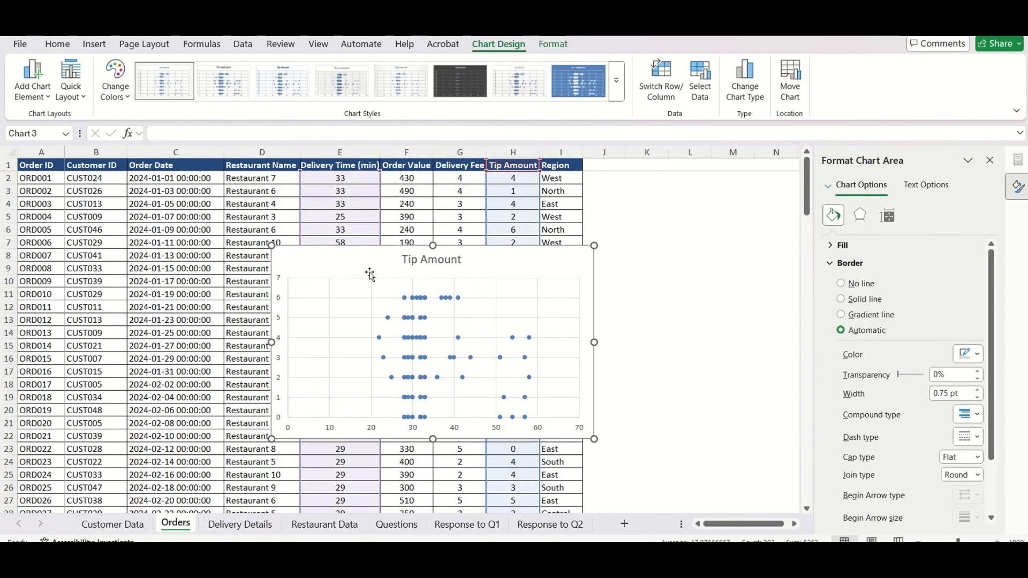
right_click(369, 273)
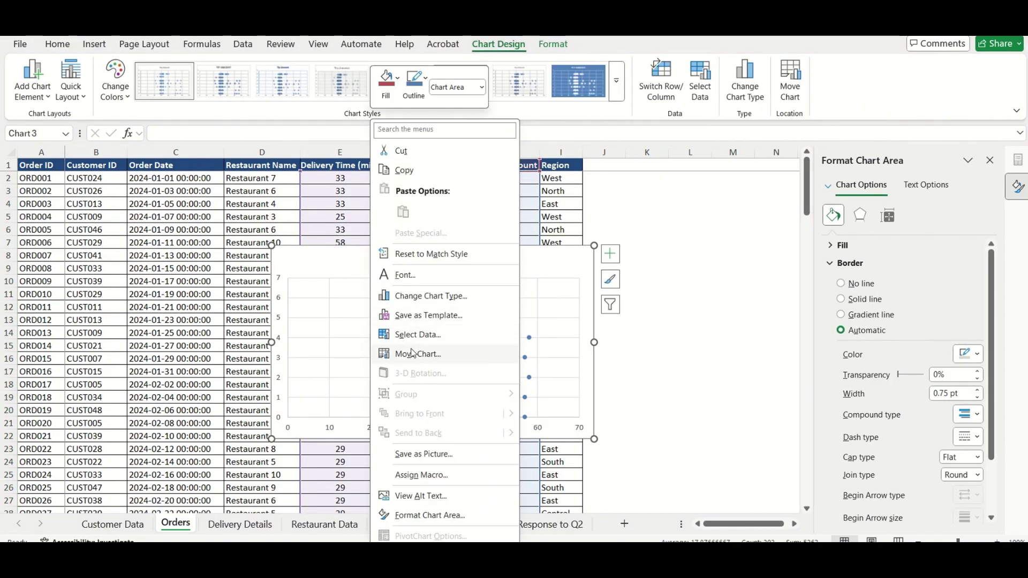
left_click(412, 354)
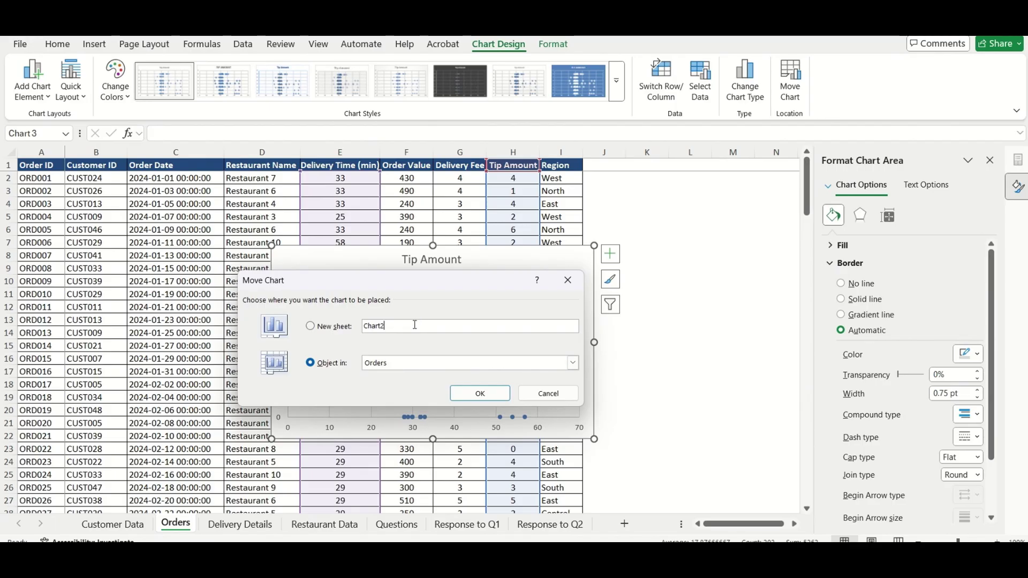
double_click(416, 325)
type("Response to Q3")
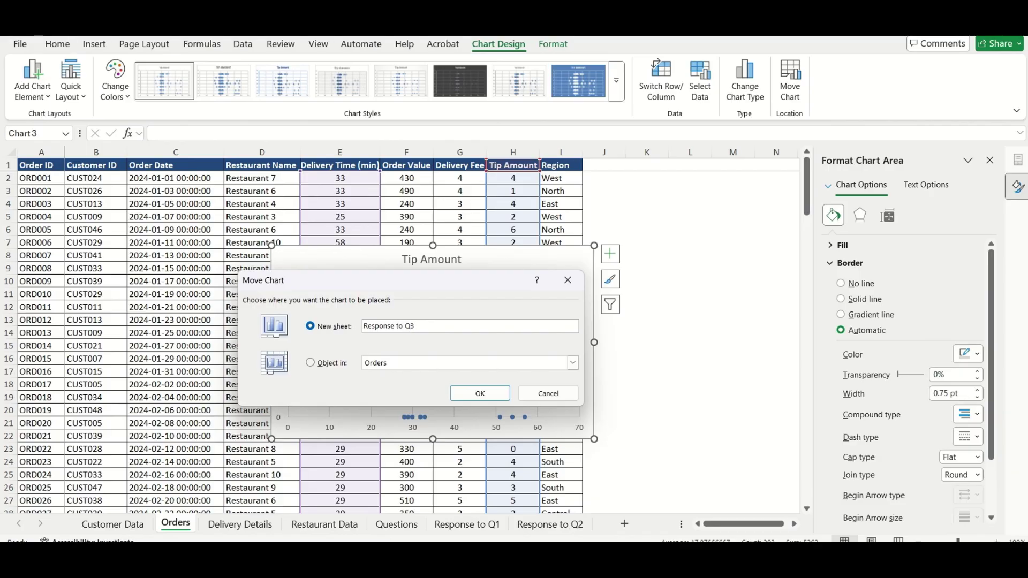
key("Return")
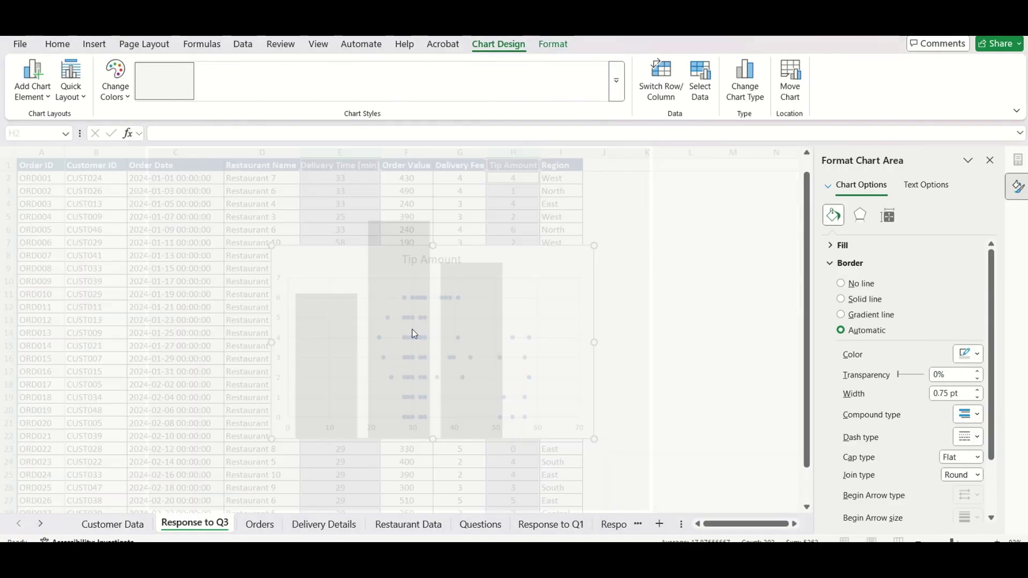
mouse_move(329, 272)
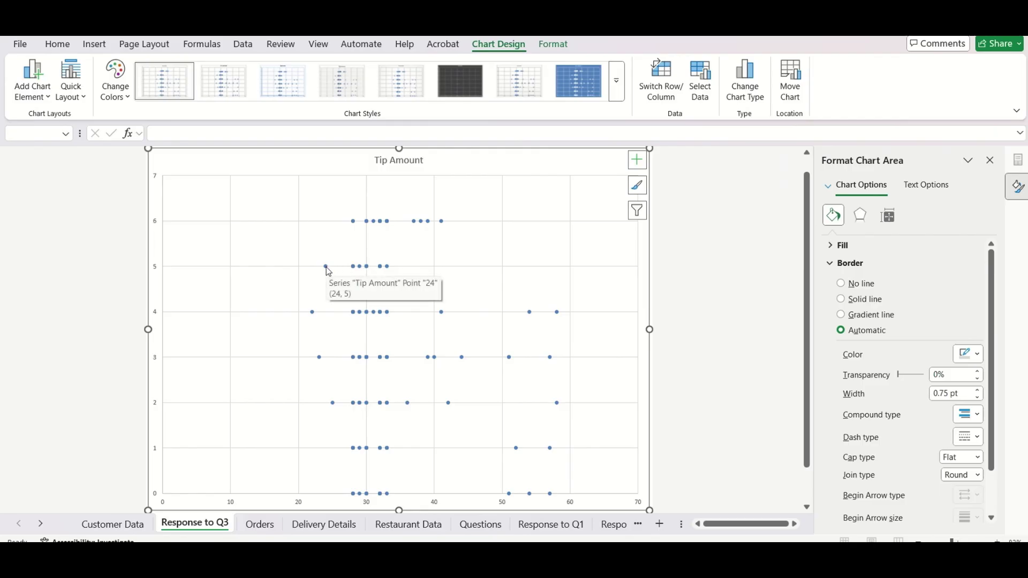
Step: Add a linear trendline to the Tip Amount series showing y = -0.0255x + 3.9514 and R² = 0.0087
right_click(326, 267)
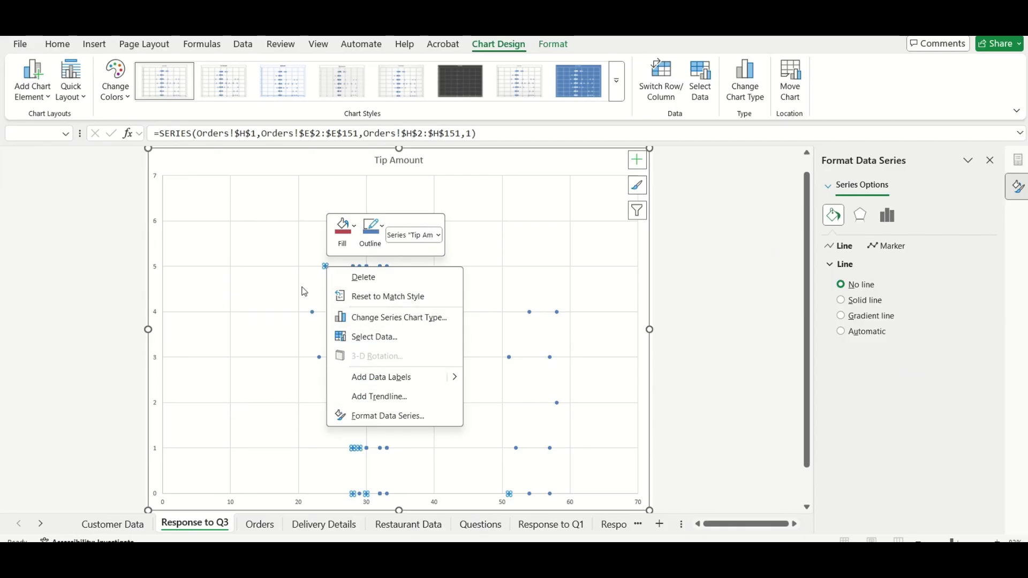
left_click(375, 397)
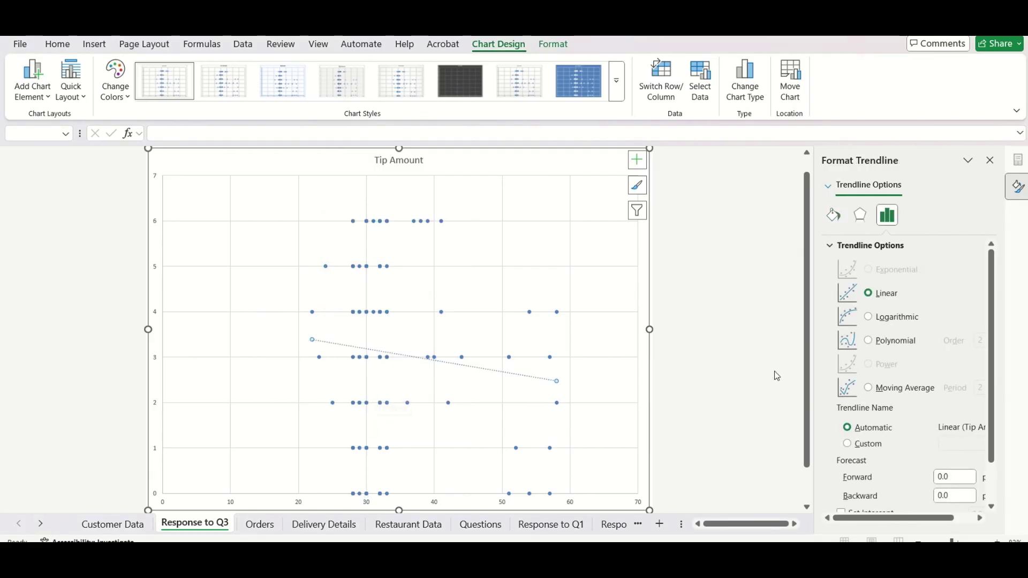
scroll(892, 465, "down", 2)
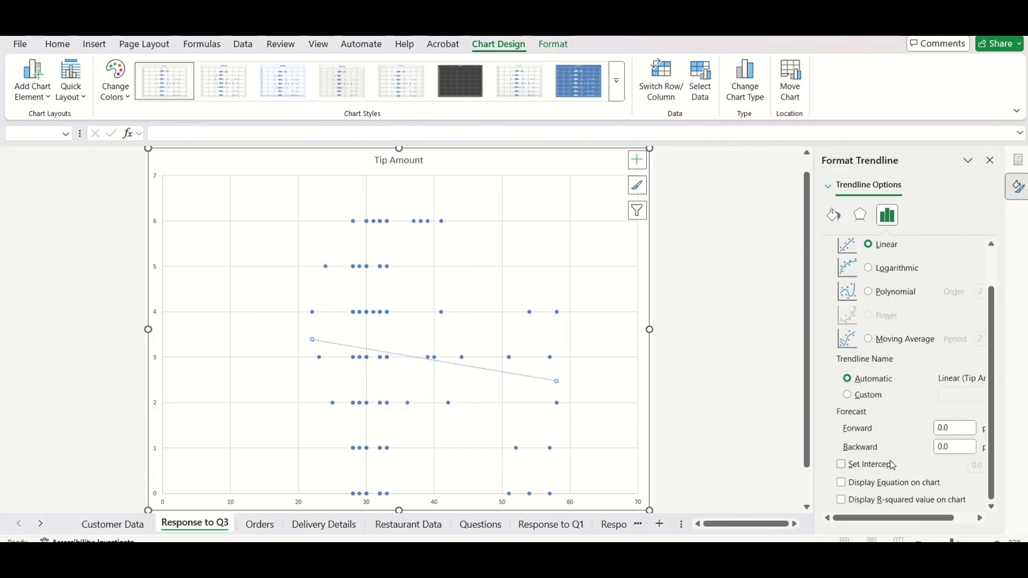
left_click(869, 485)
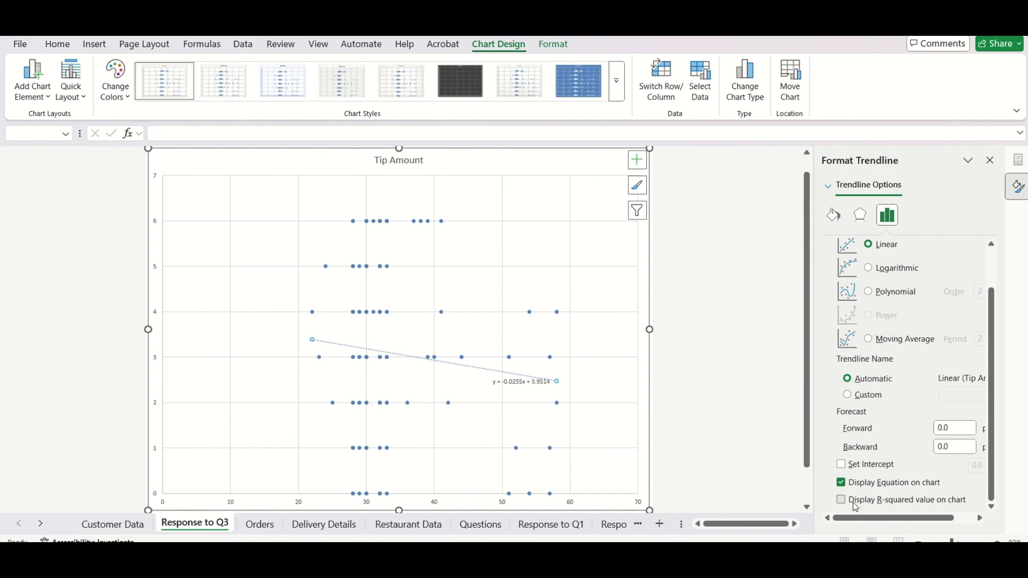
left_click(855, 503)
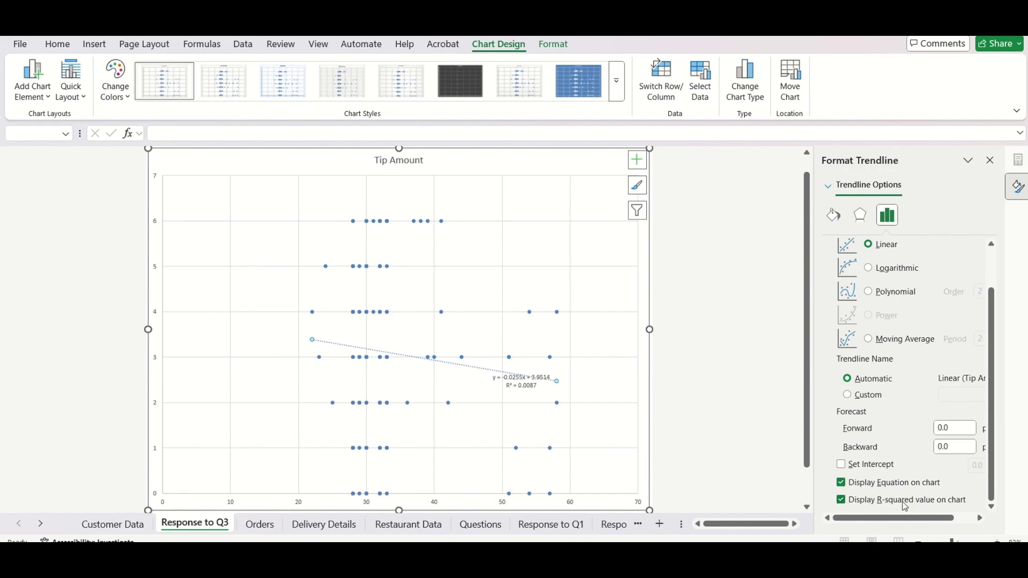
left_click(520, 395)
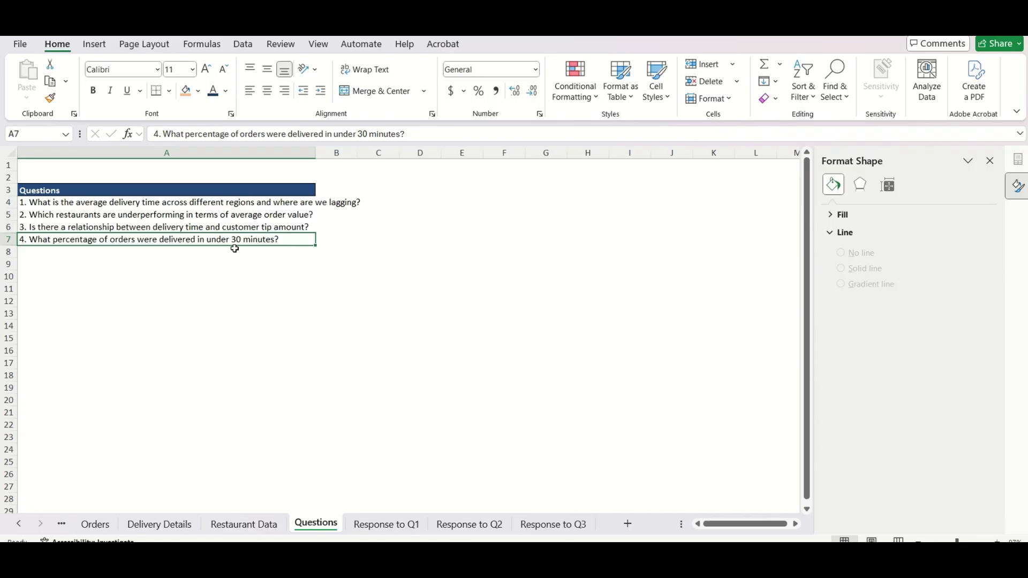
Step: On the Orders sheet, select the Delivery Time (min) column and its first value in E2
key("ctrl+Page_Up")
key("ctrl+Page_Up")
key("ctrl+Page_Up")
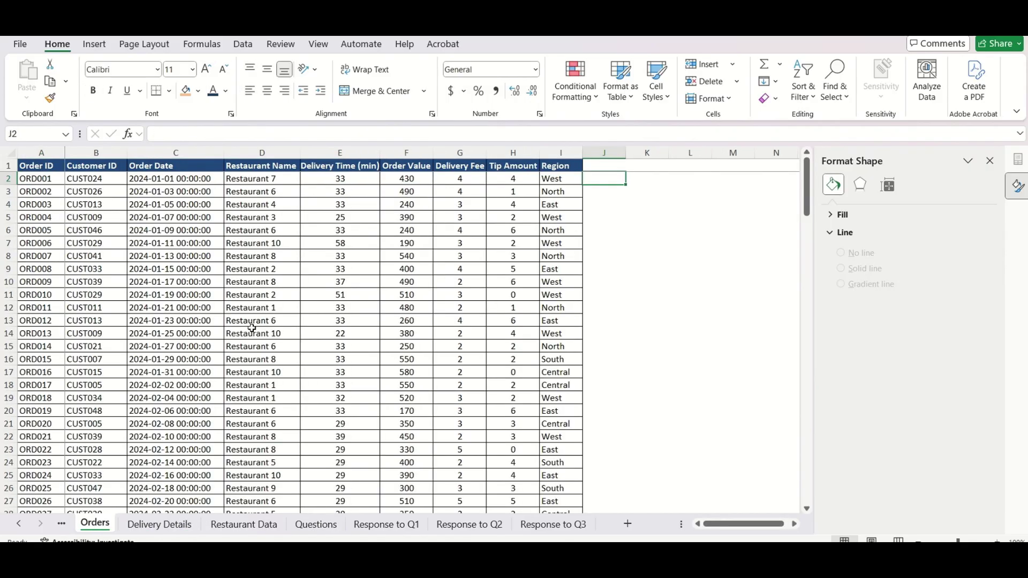
left_click(332, 152)
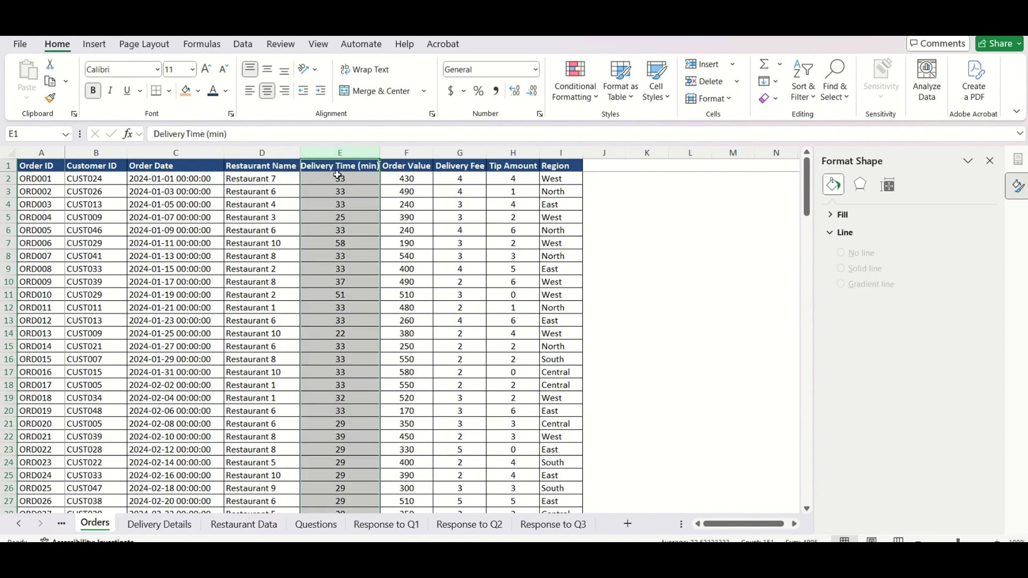
left_click(338, 175)
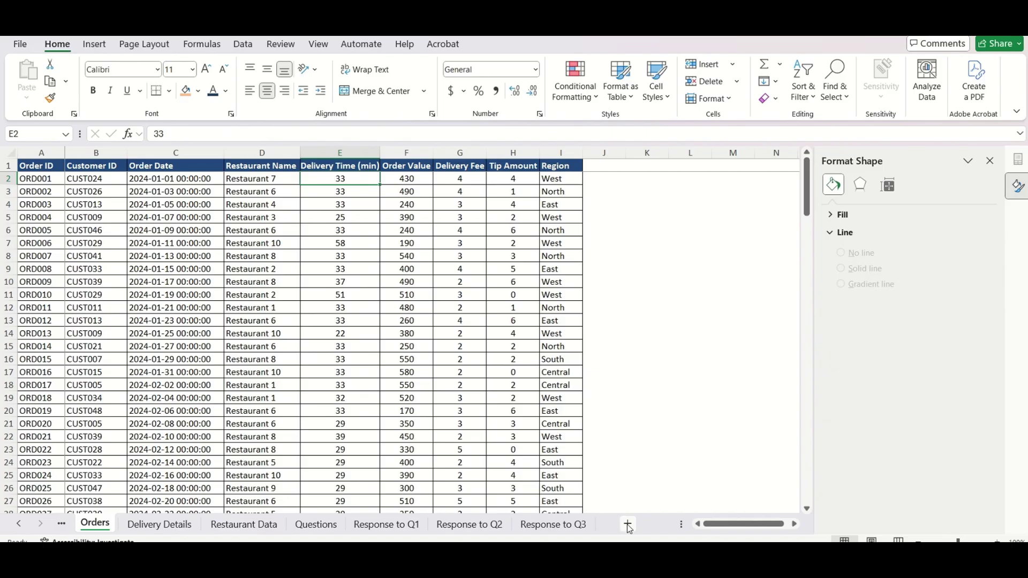
Step: Add a new worksheet named 'Response to Q4'
left_click(659, 523)
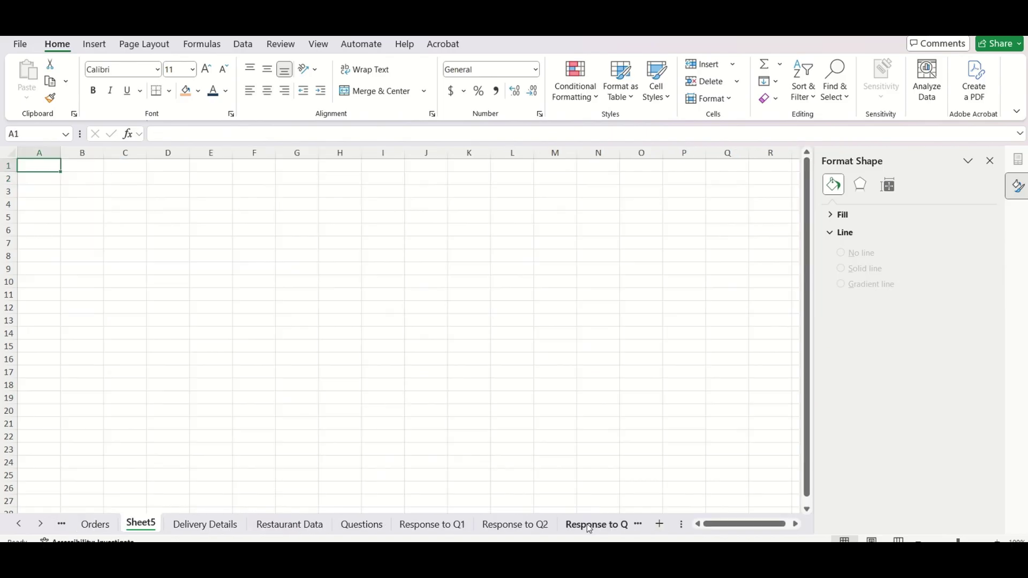
double_click(149, 525)
type("Response")
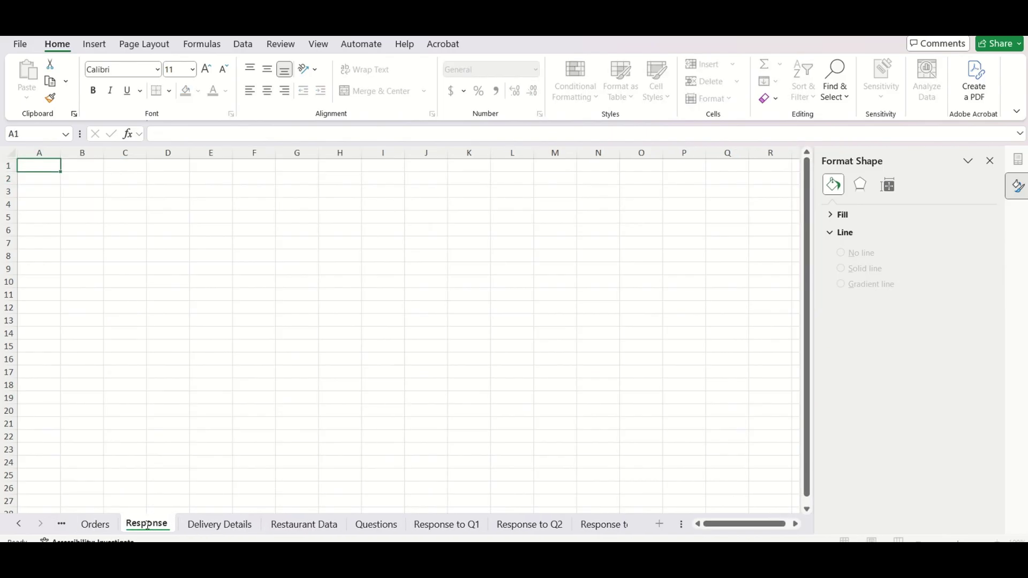
type(" to Q4")
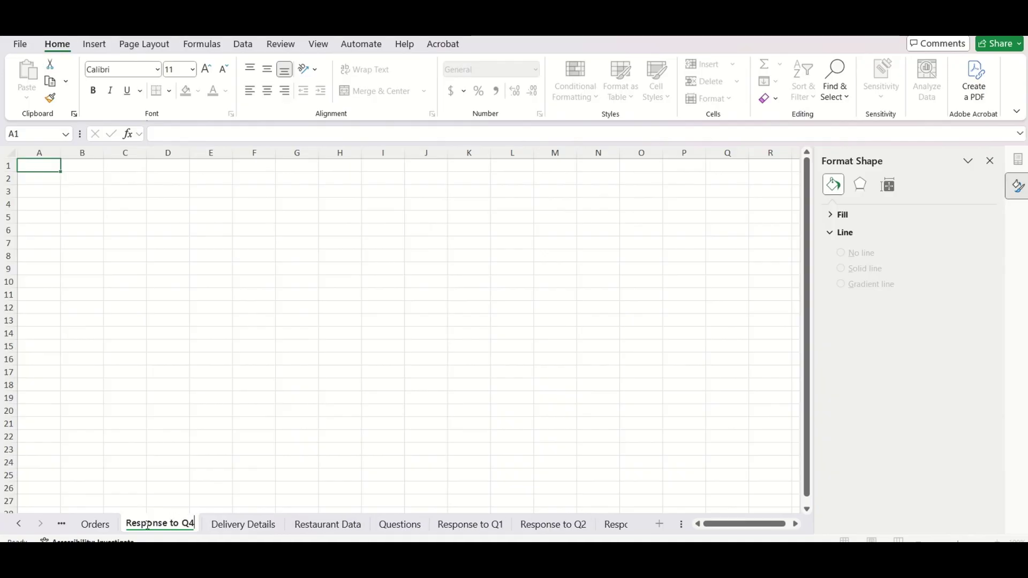
key("Return")
Step: Enter the label '#of Orders under 30 mins' in B2
left_click(70, 177)
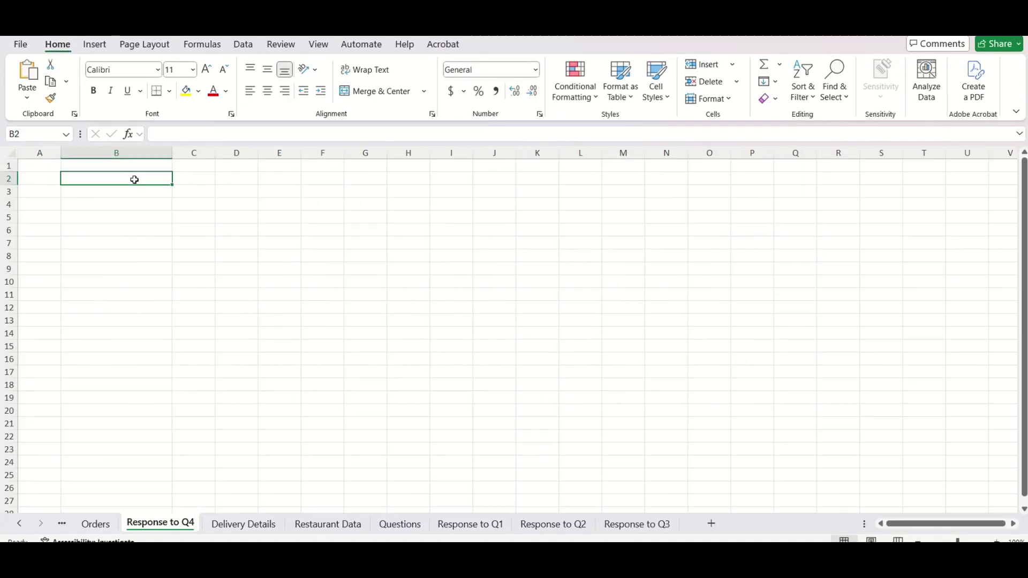
type("#of Or")
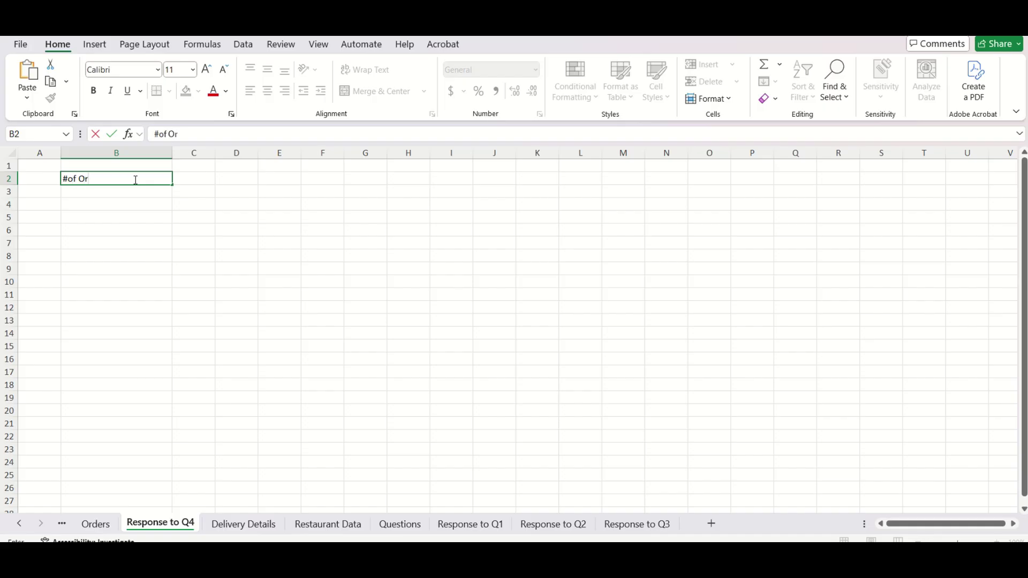
type("ders under 30 mins")
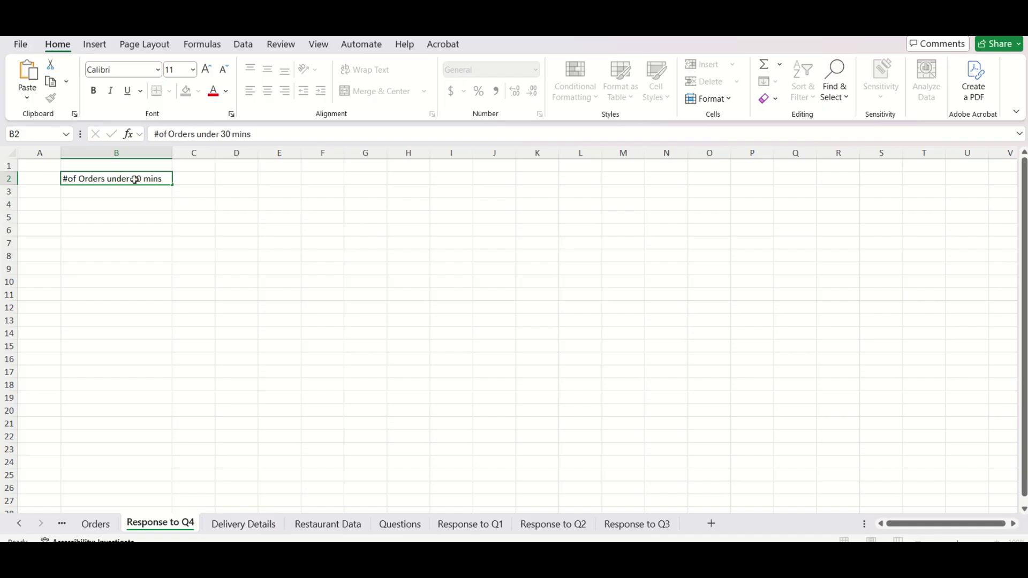
key("Tab")
Step: Enter =COUNTIF(Orders!$E$2:$E$151,"<=30") in C2, giving 75 orders
type("=countif(")
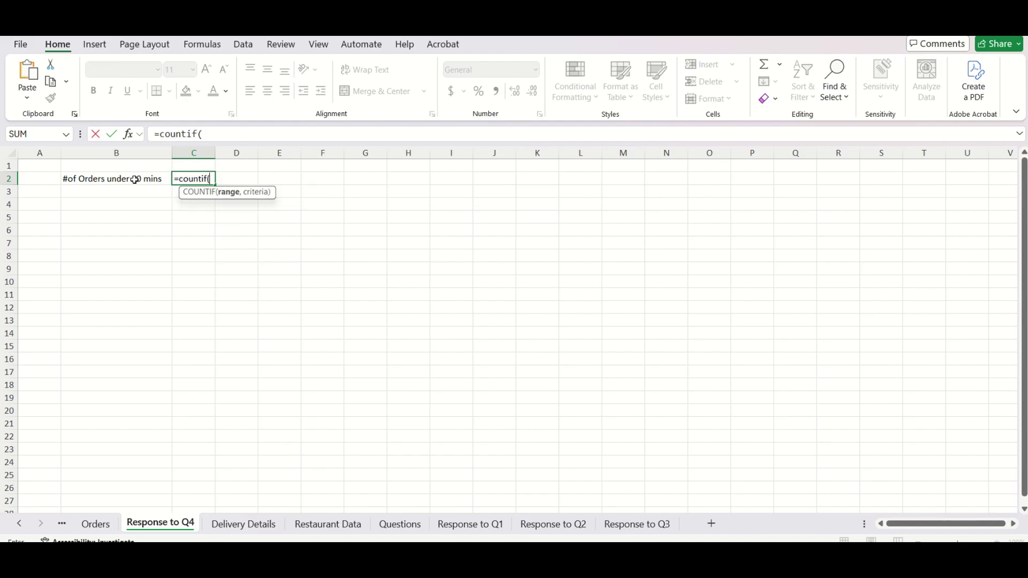
key("ctrl+Page_Up")
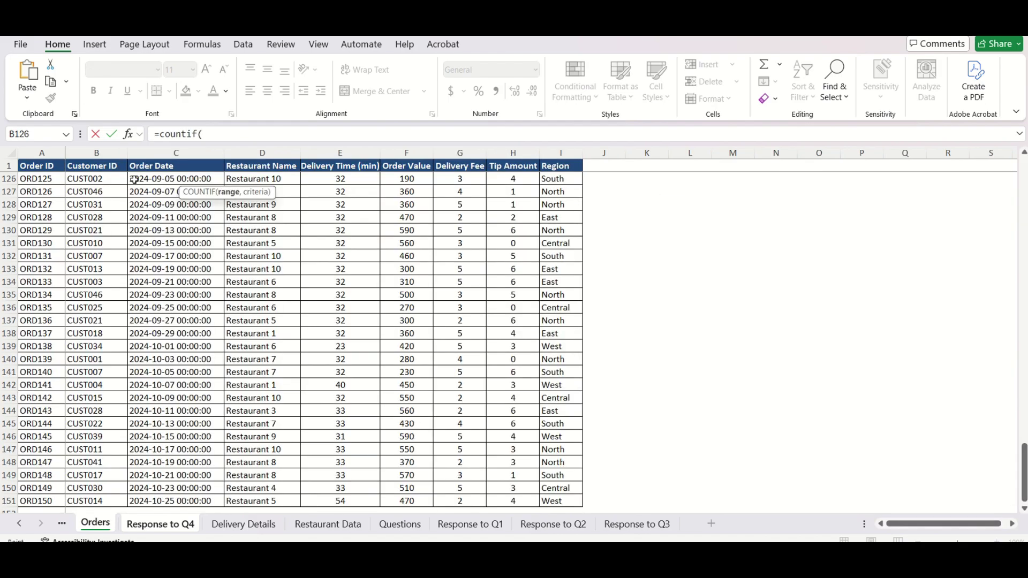
key("Up")
key("ctrl+Up")
key("Down")
key("Right")
key("Right")
key("Right")
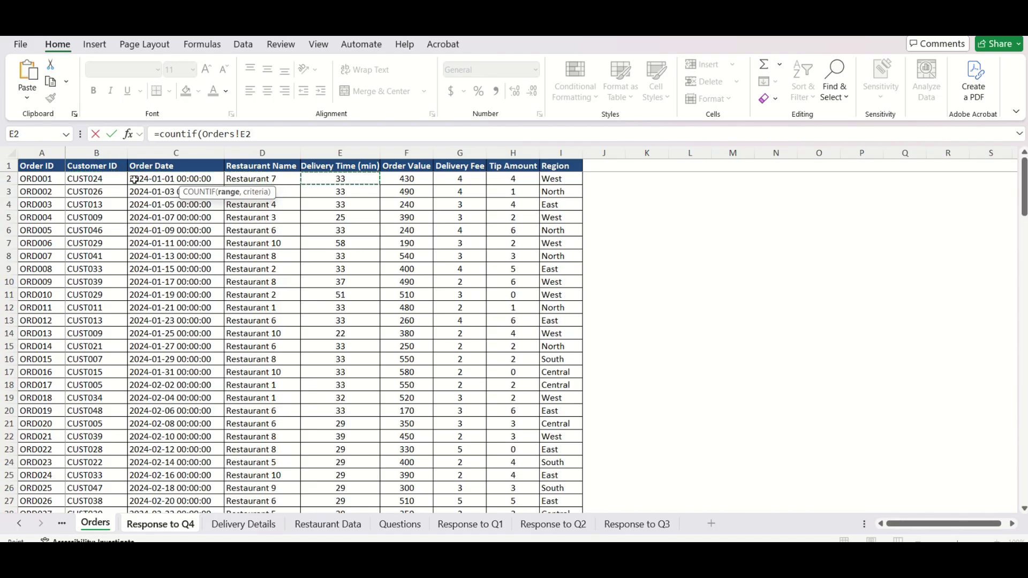
key("ctrl+shift+Down")
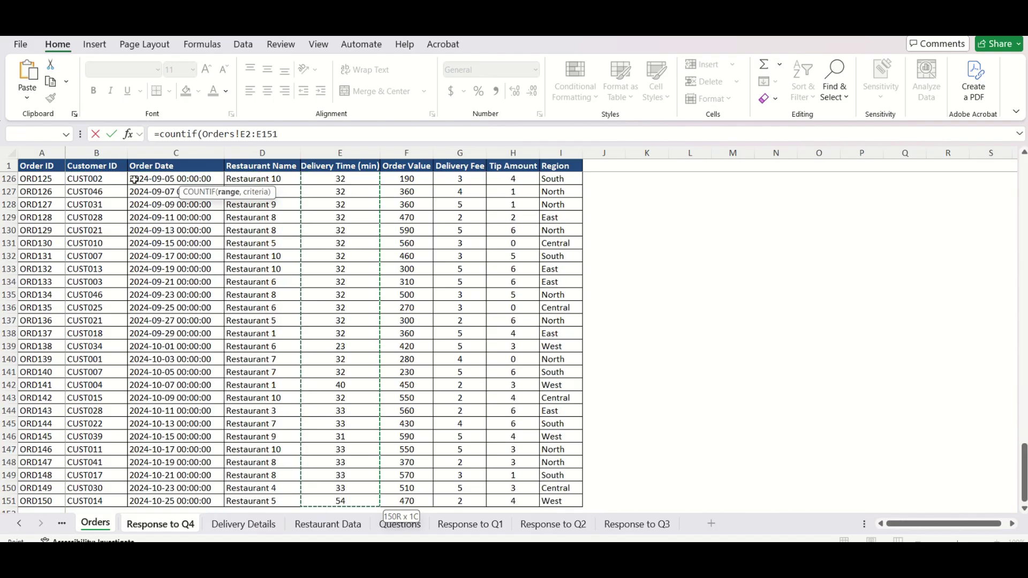
key("F4")
type(", \"<=30")
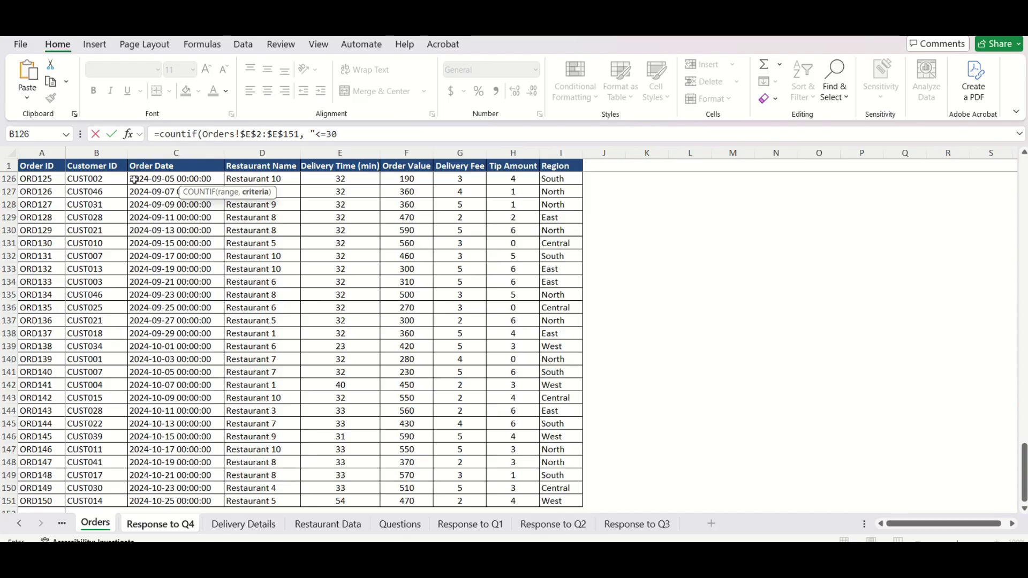
type("\")")
key("Return")
key("Up")
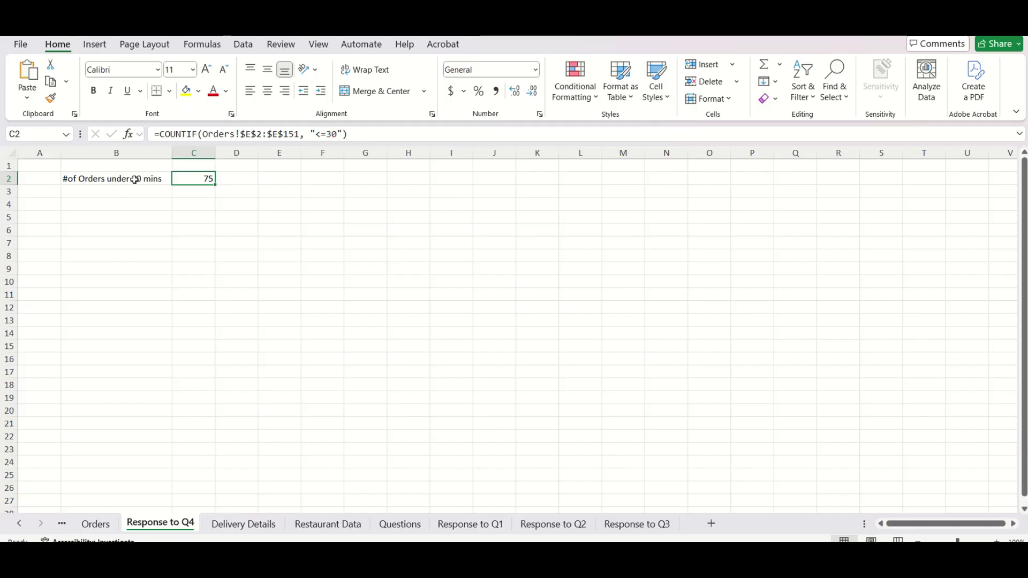
key("Left")
key("Down")
Step: Enter the label '# of total Orders' in B3
type("# of")
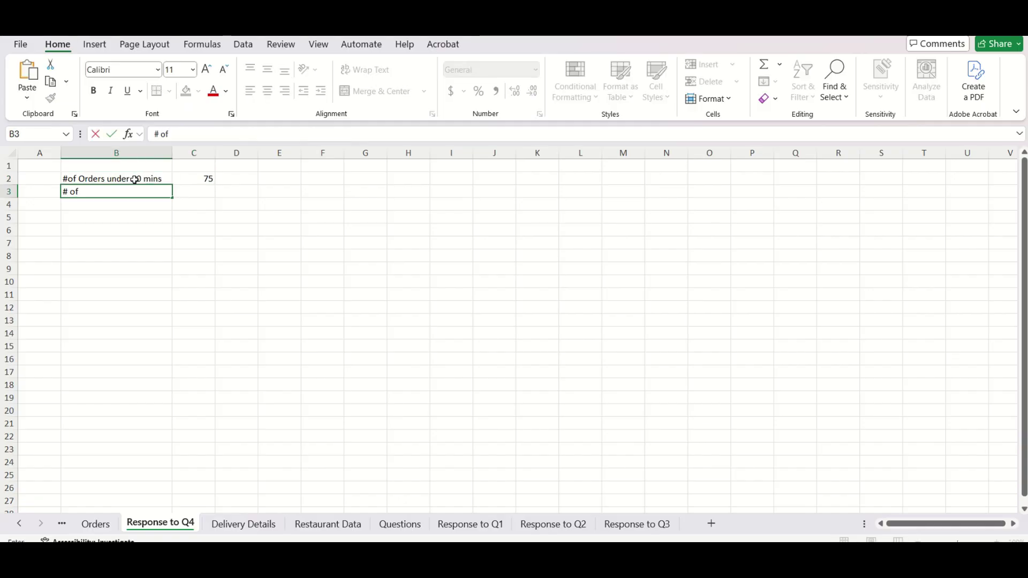
type(" total Orders")
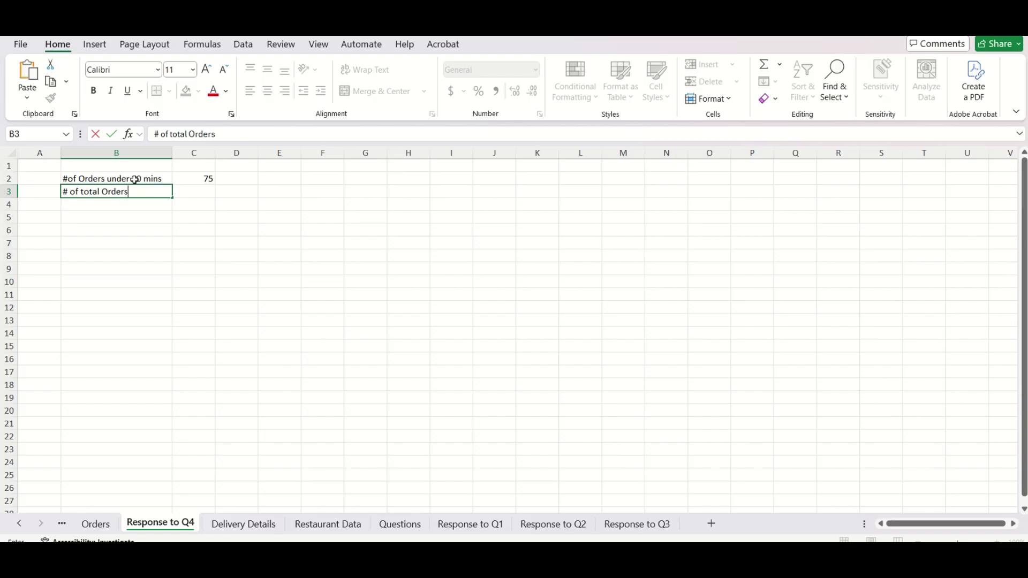
key("Return")
key("Up")
key("Right")
Step: Enter =COUNT(Orders!$E$2:$E$151) in C3, giving 150 orders
type("=c")
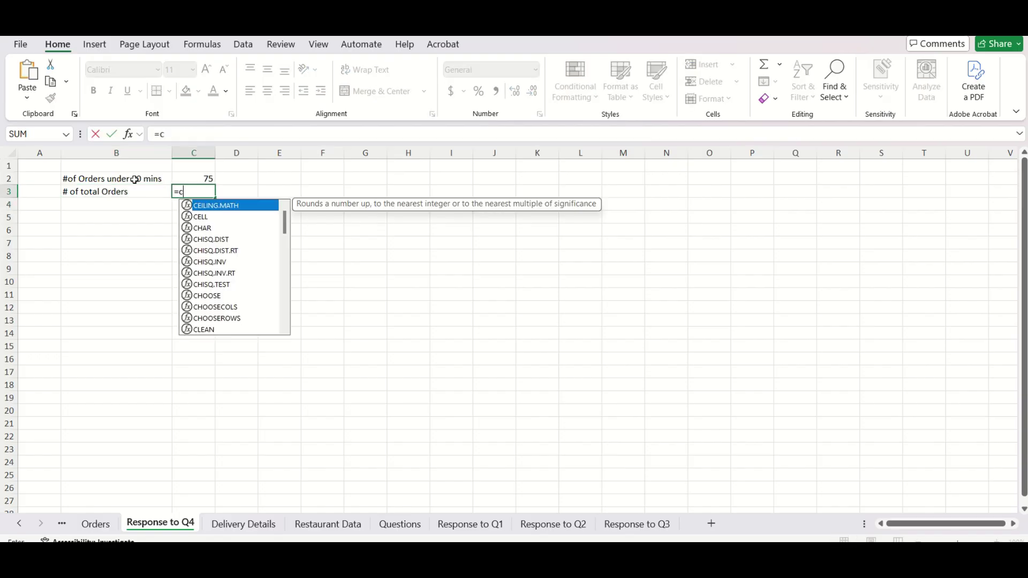
type("ount(")
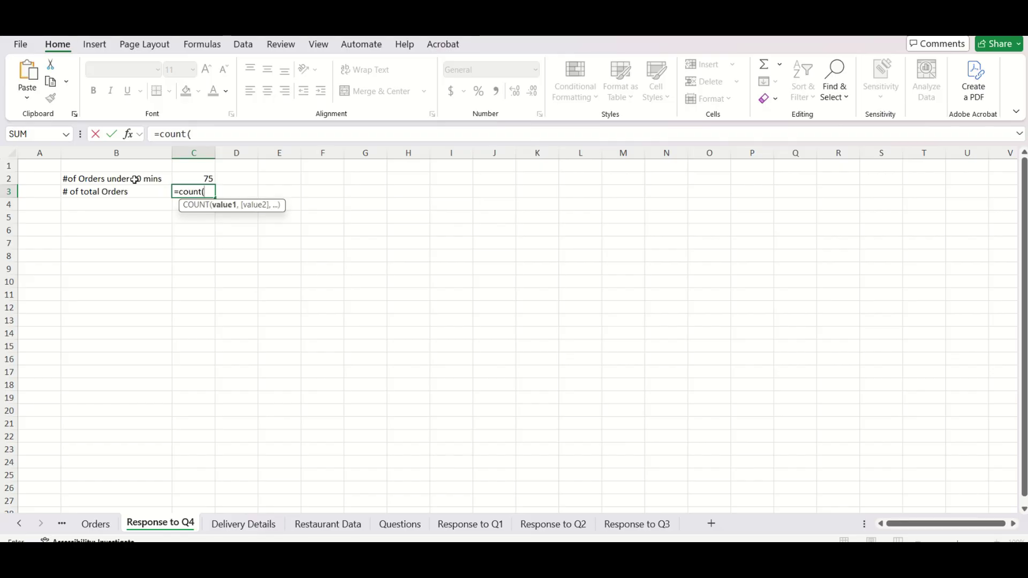
key("ctrl+Page_Up")
key("Up")
key("ctrl+Up")
key("Right")
key("Right")
key("Right")
key("Down")
key("ctrl+shift+Down")
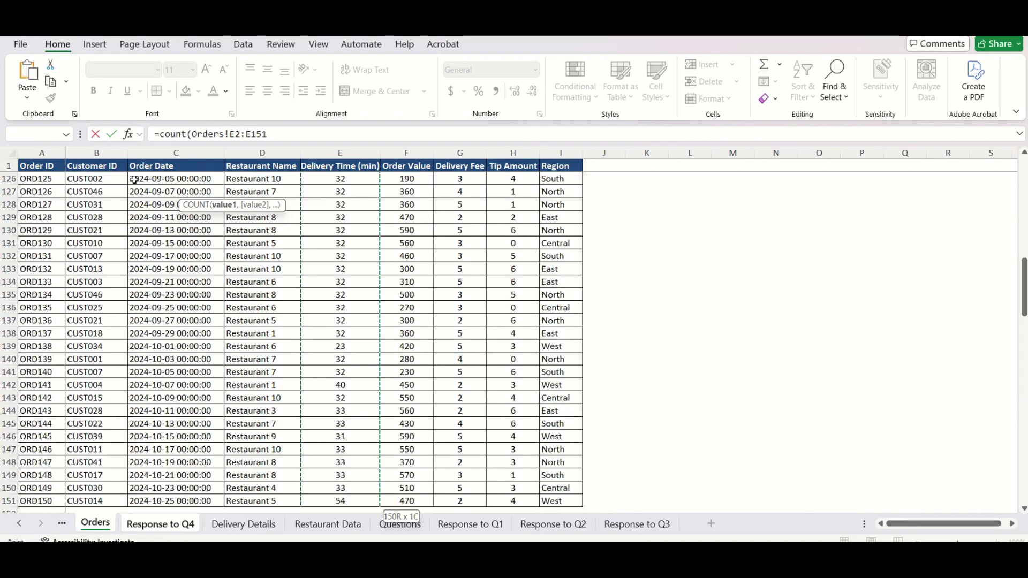
key("F4")
type(")")
key("Return")
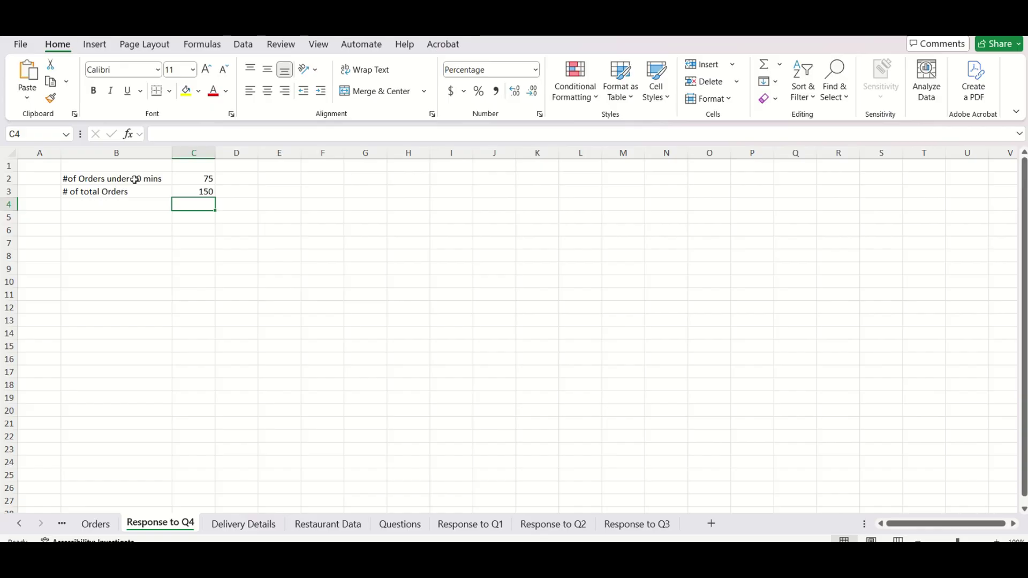
Step: Label B4 '% of Orders under 30 mins' and enter =C2/C3 in C4, showing 50%
key("Left")
type("% of O")
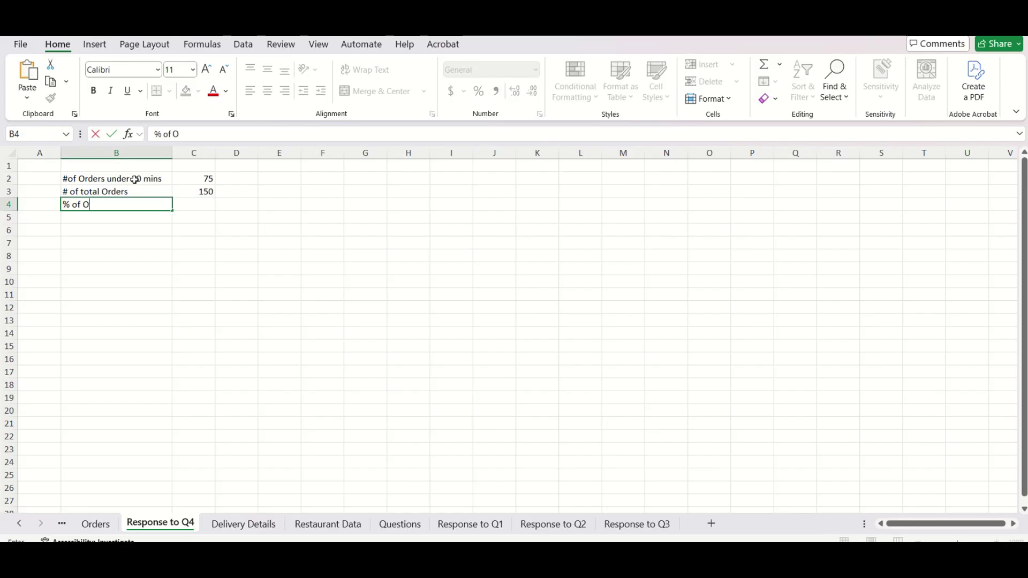
type("rders under 3")
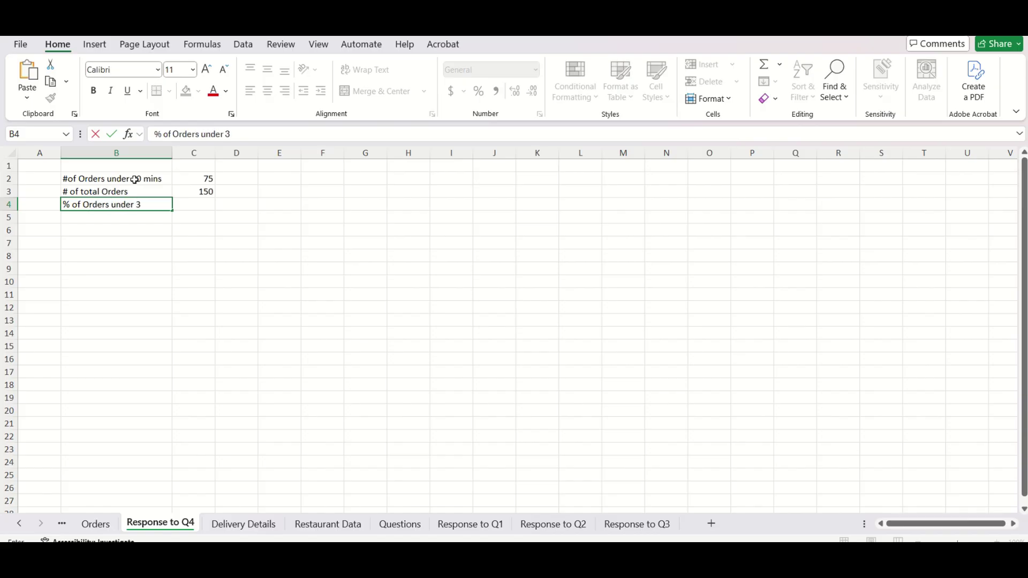
type("0 mins")
key("Tab")
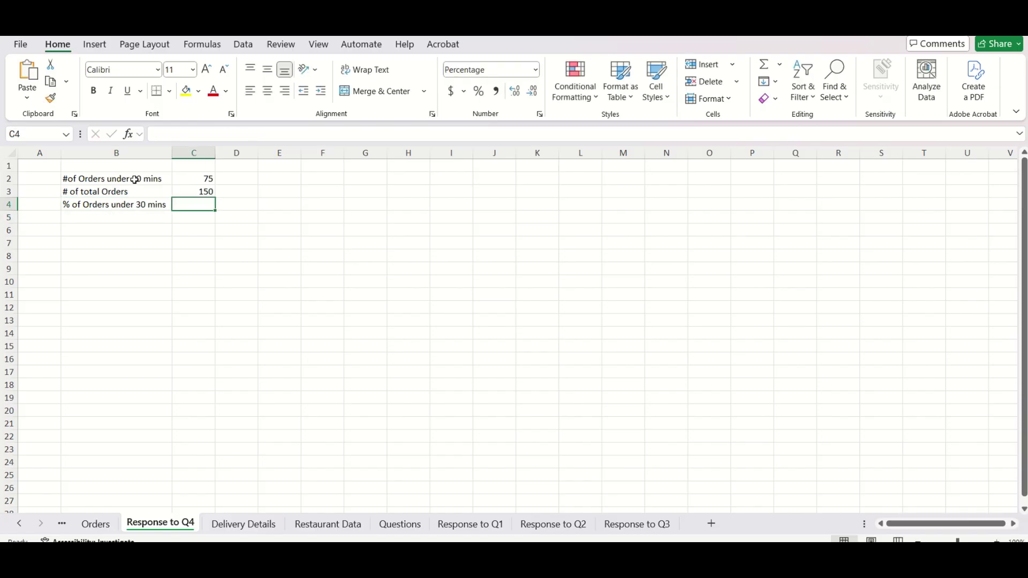
type("=c2/c")
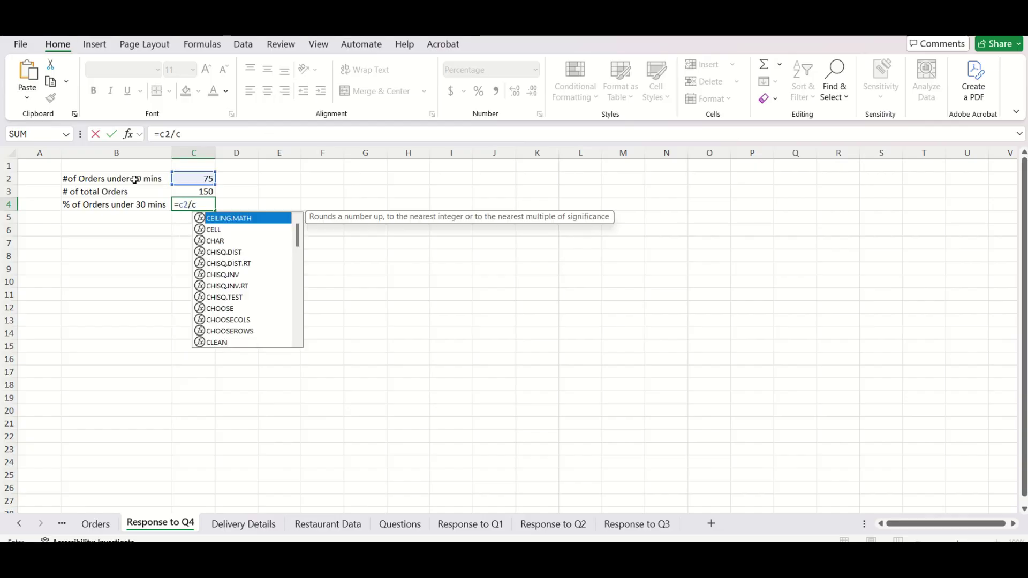
type("3")
key("Return")
key("Up")
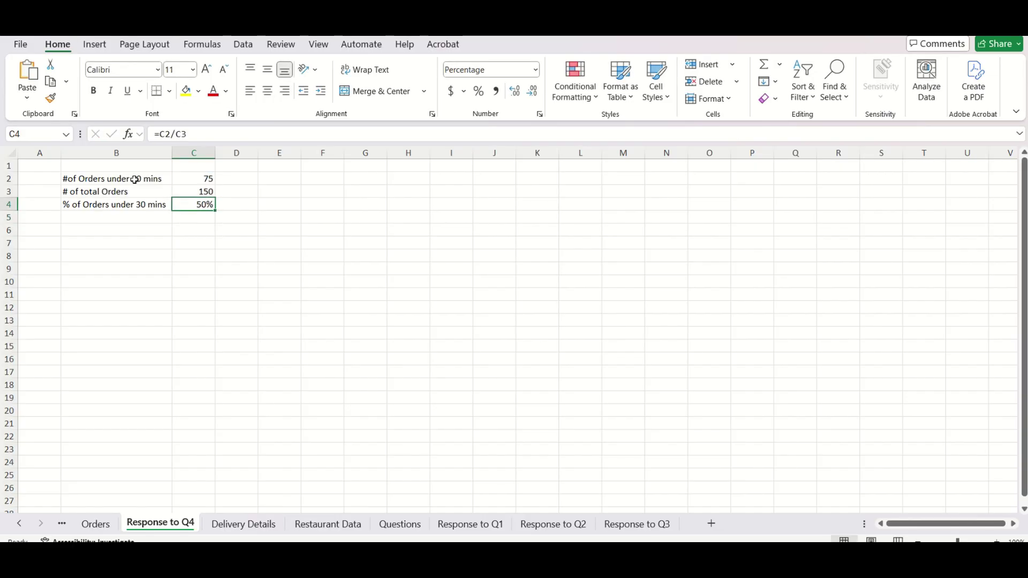